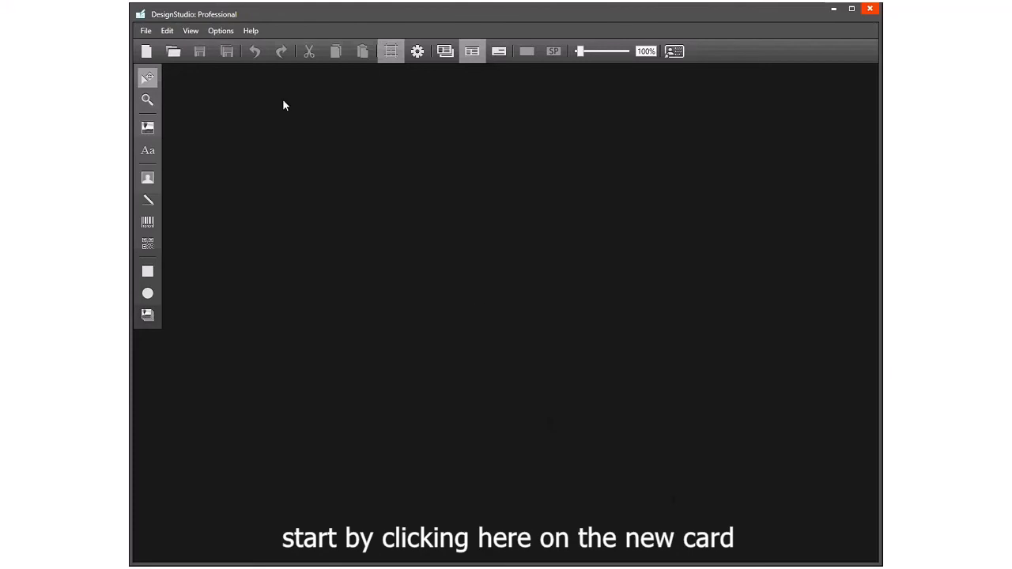
- Start a new card design and name it Test02
{"action": "left_click", "coordinate": [146, 52]}
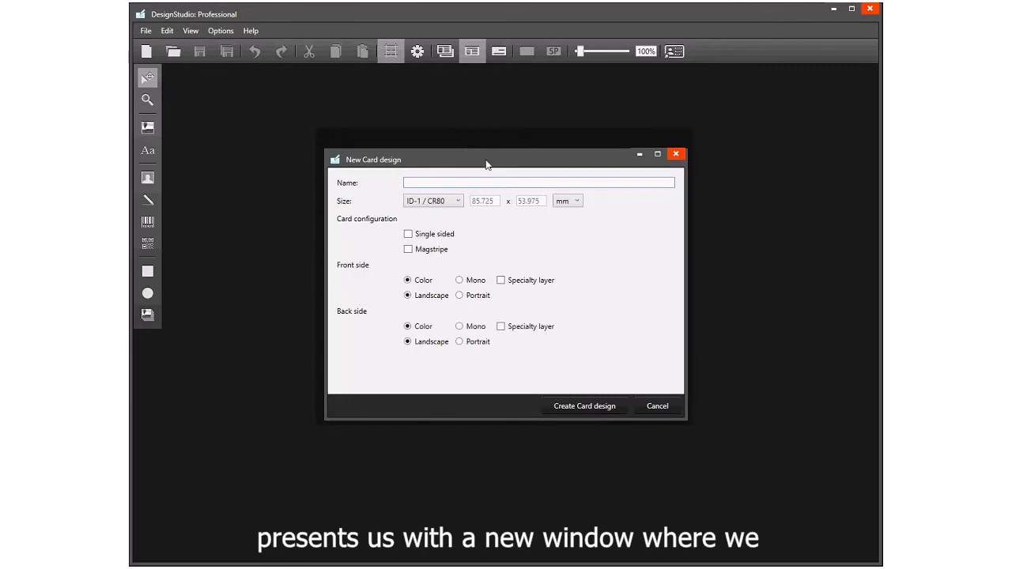
{"action": "type", "text": "T"}
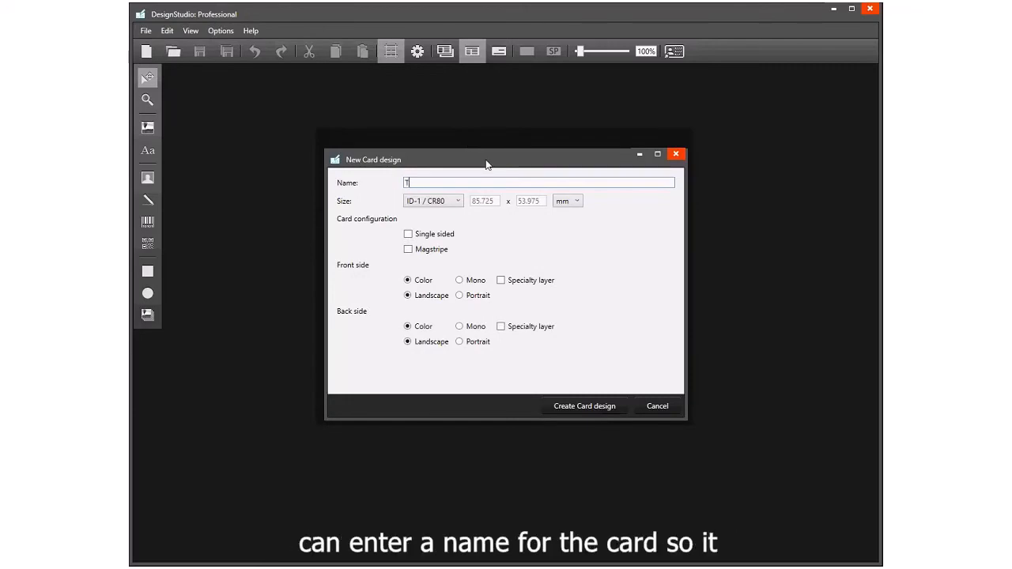
{"action": "type", "text": "est01"}
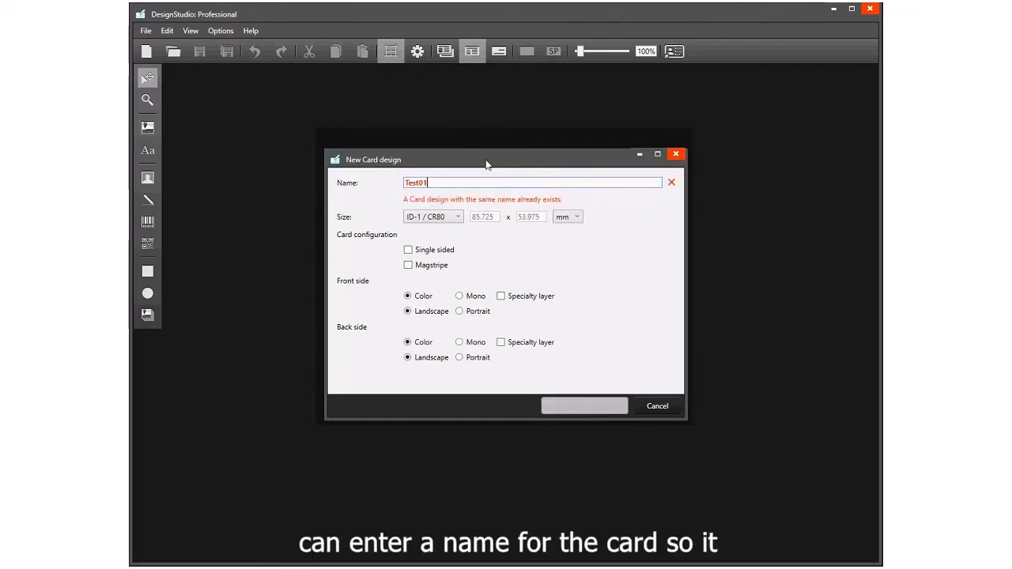
{"action": "key", "text": "BackSpace"}
{"action": "type", "text": "2"}
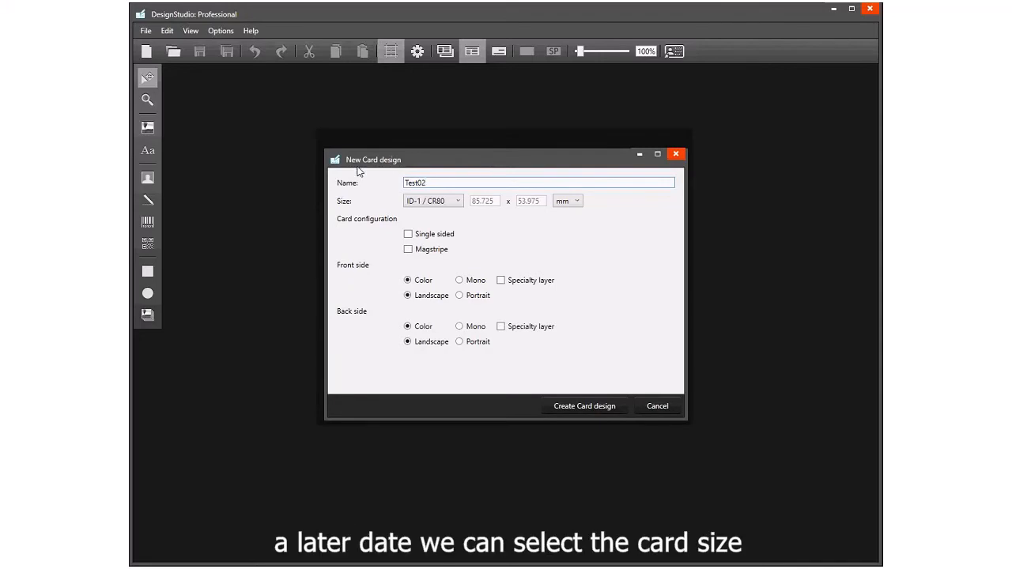
- Try the ZC10L card size and return the size to ID-1 / CR80
{"action": "left_click", "coordinate": [449, 204]}
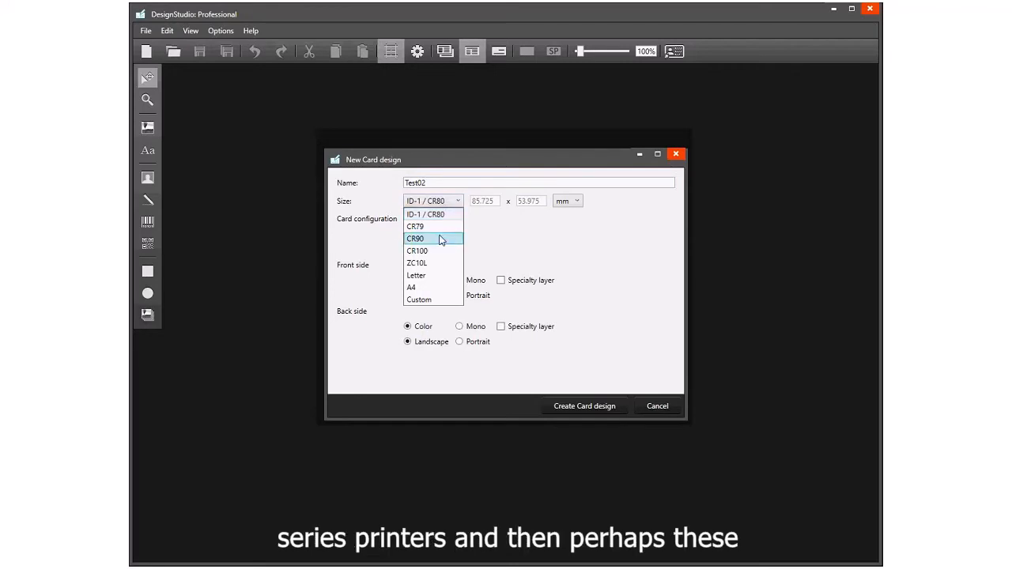
{"action": "left_click", "coordinate": [431, 264]}
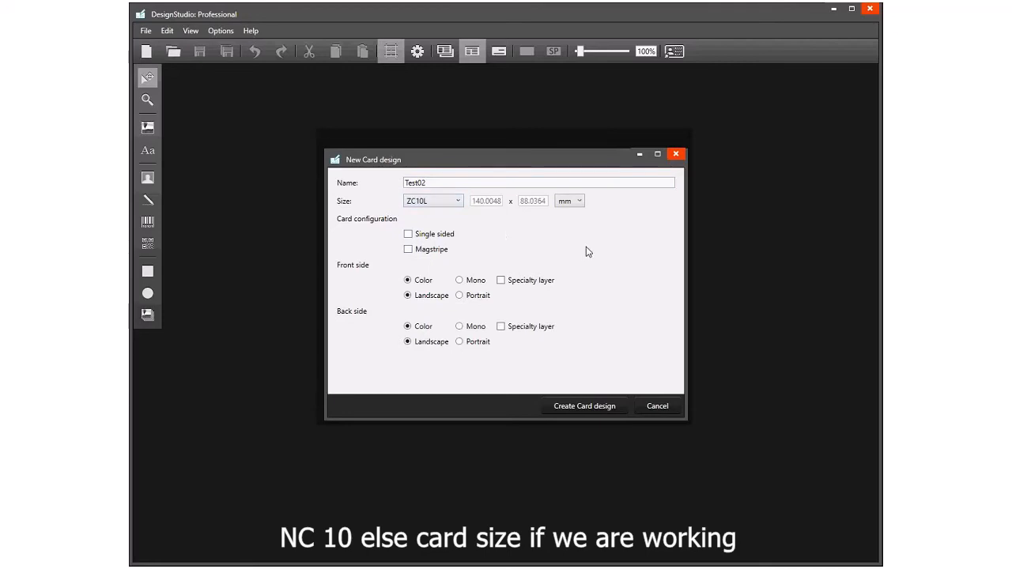
{"action": "left_click", "coordinate": [442, 203]}
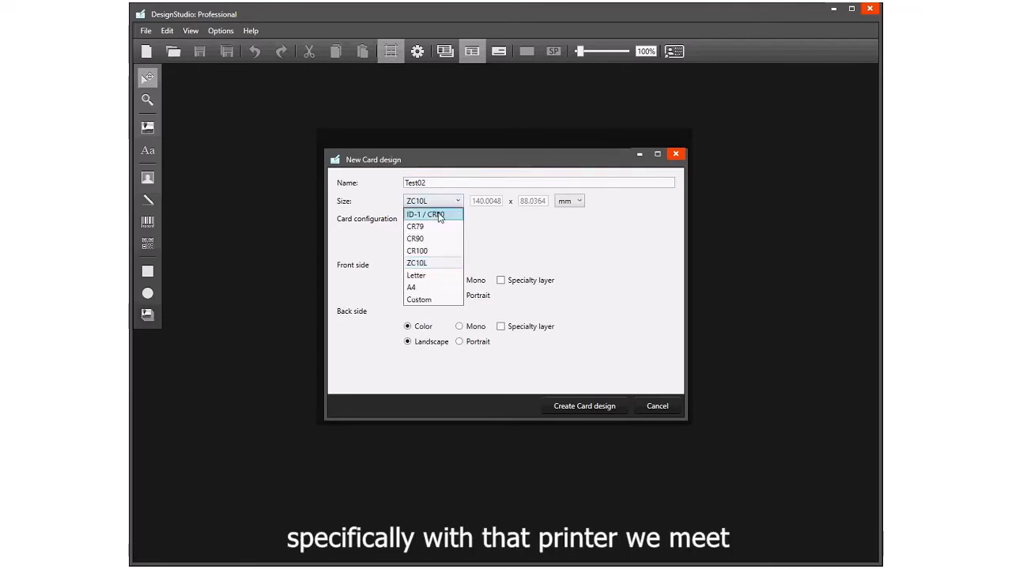
{"action": "left_click", "coordinate": [431, 214]}
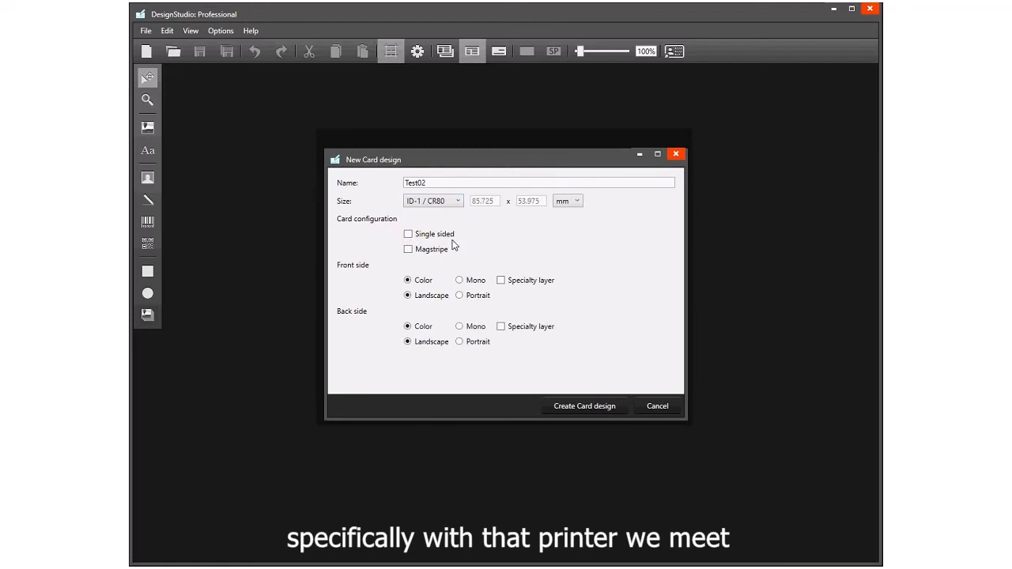
- Configure the card as single sided without a specialty layer and create the card design
{"action": "left_click", "coordinate": [409, 238]}
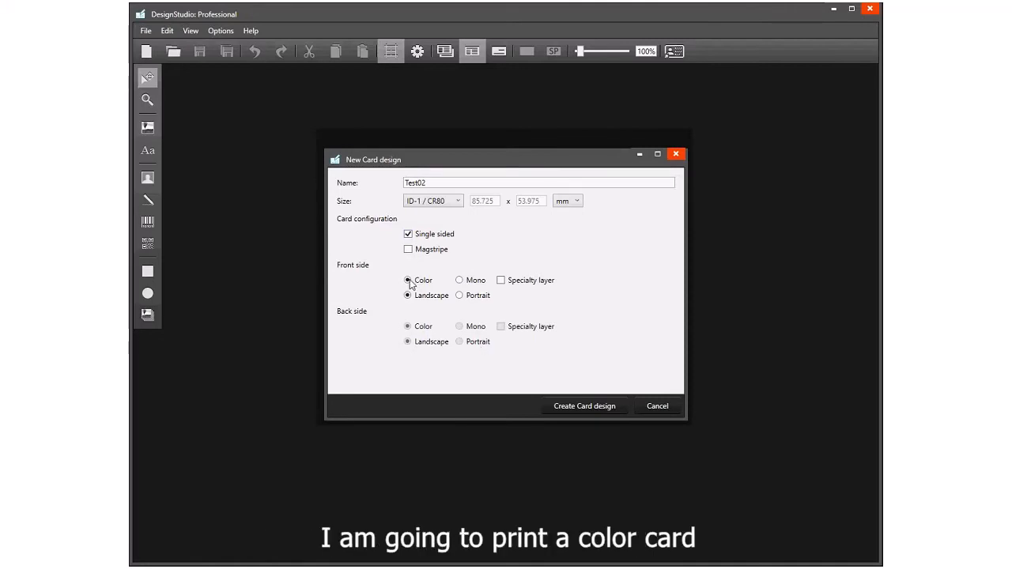
{"action": "left_click", "coordinate": [501, 281]}
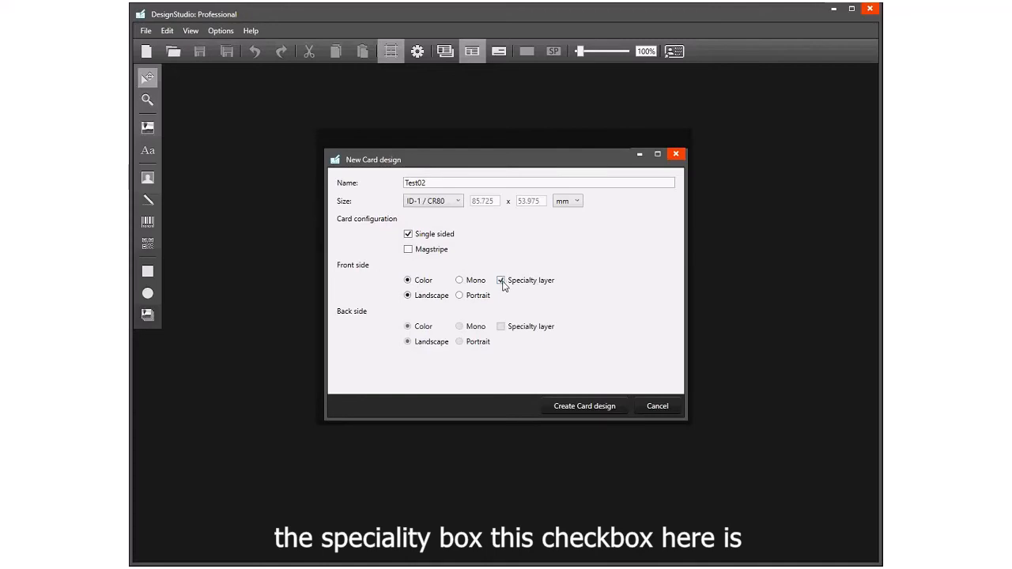
{"action": "left_click", "coordinate": [501, 281]}
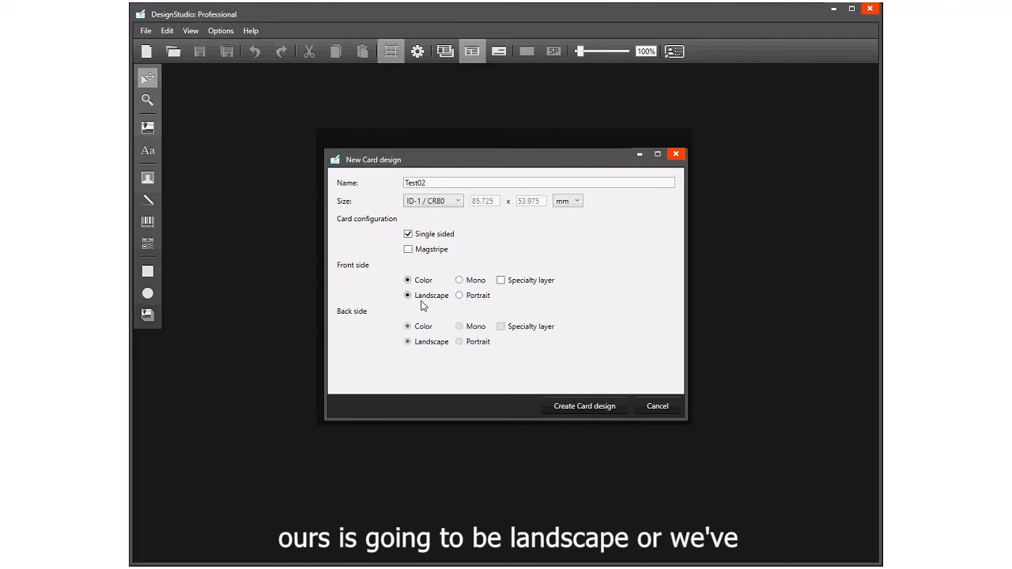
{"action": "left_click", "coordinate": [578, 408]}
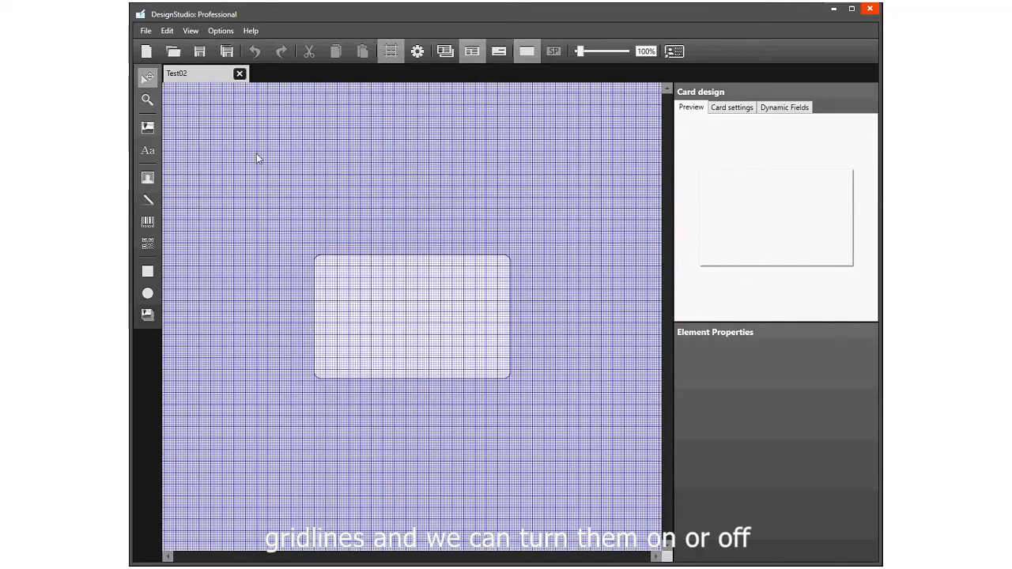
- Toggle the gridlines off and on again, and set the grid granularity to 2 mm
{"action": "left_click", "coordinate": [391, 52]}
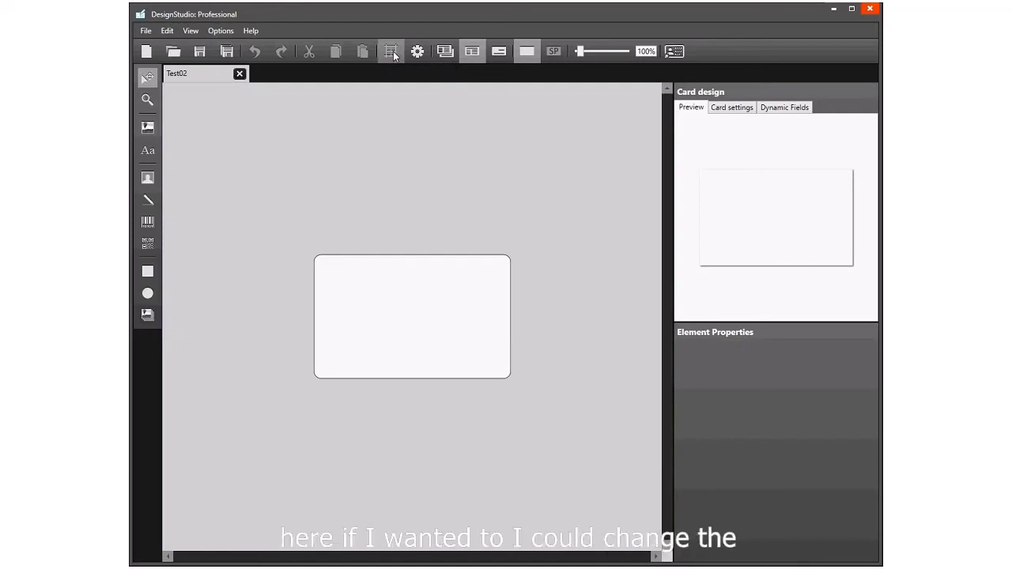
{"action": "left_click", "coordinate": [391, 51]}
{"action": "left_click", "coordinate": [417, 51]}
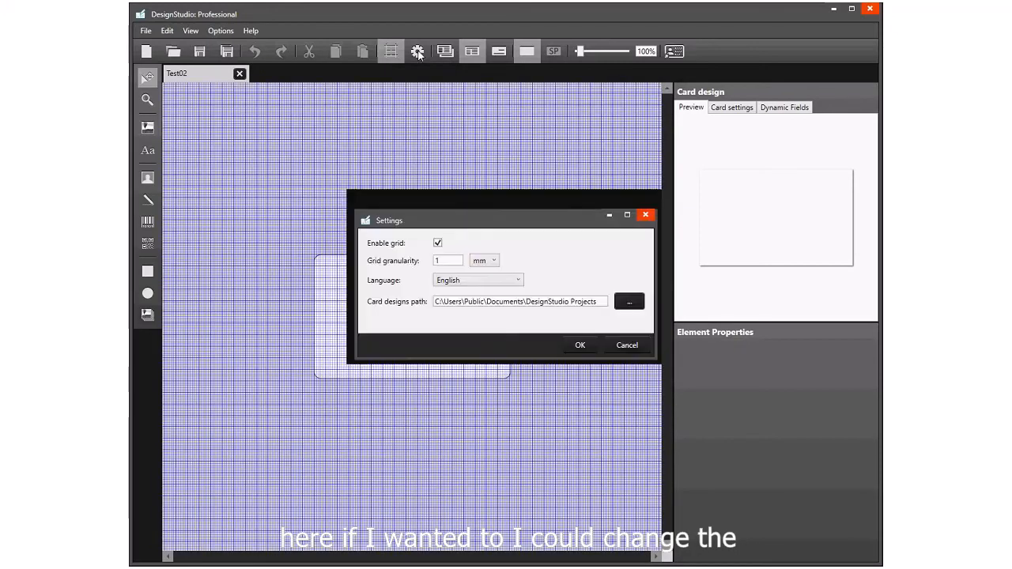
{"action": "left_click_drag", "start_coordinate": [446, 261], "coordinate": [433, 261]}
{"action": "type", "text": "2"}
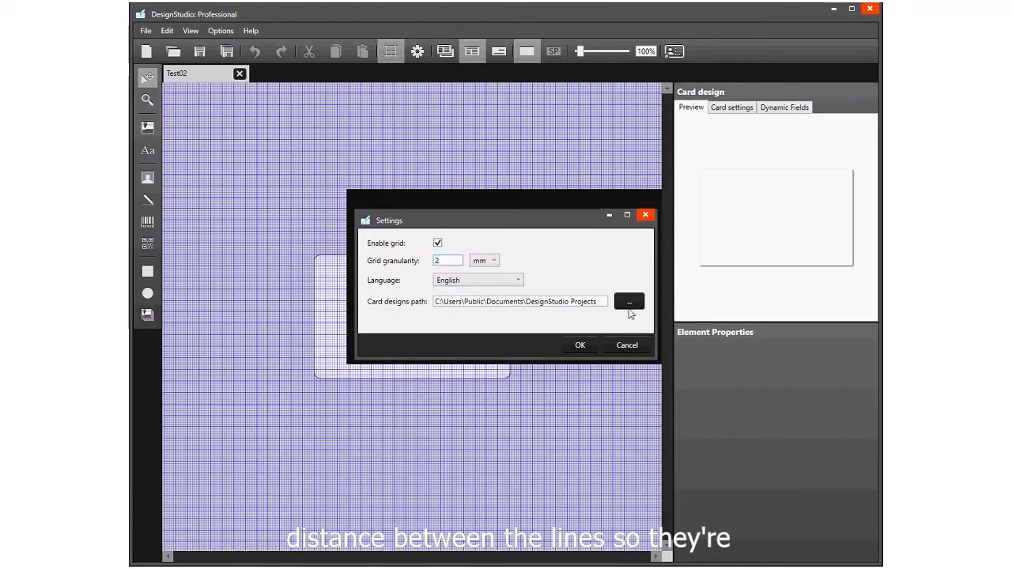
{"action": "left_click", "coordinate": [588, 347]}
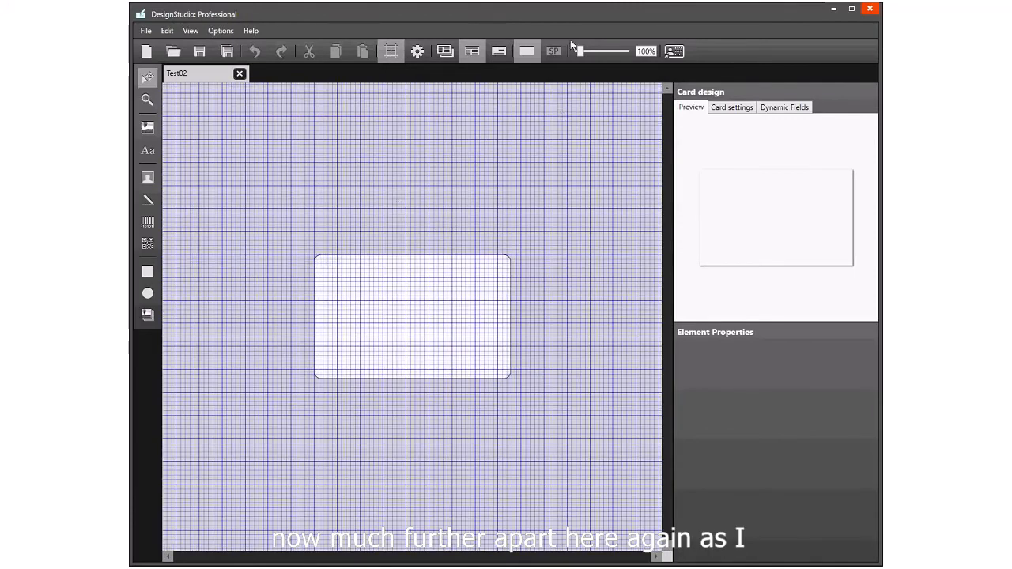
- Set the canvas zoom to 200% and centre the whole card in the view
{"action": "left_click_drag", "start_coordinate": [579, 52], "coordinate": [598, 56]}
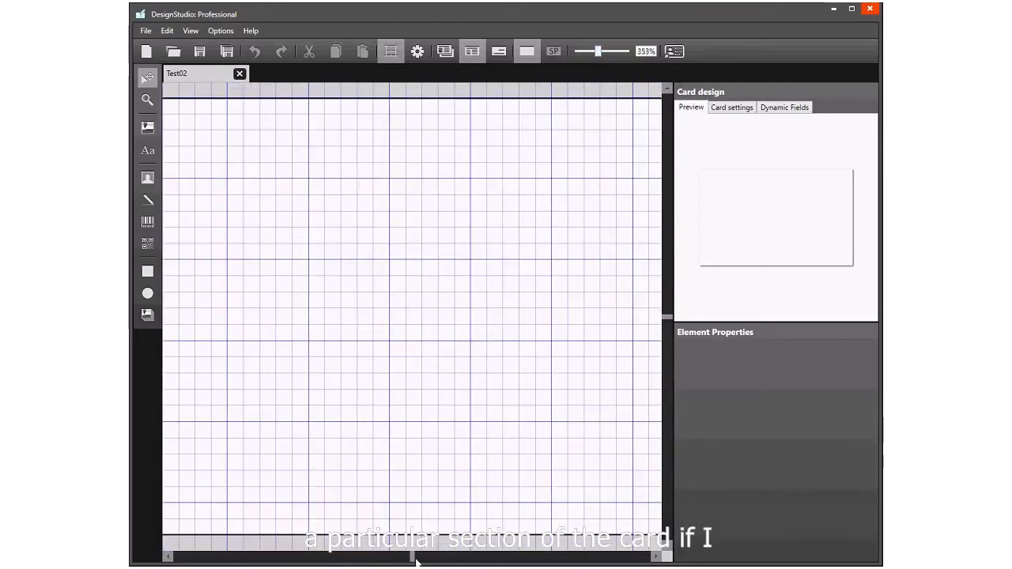
{"action": "left_click_drag", "start_coordinate": [412, 560], "coordinate": [323, 558]}
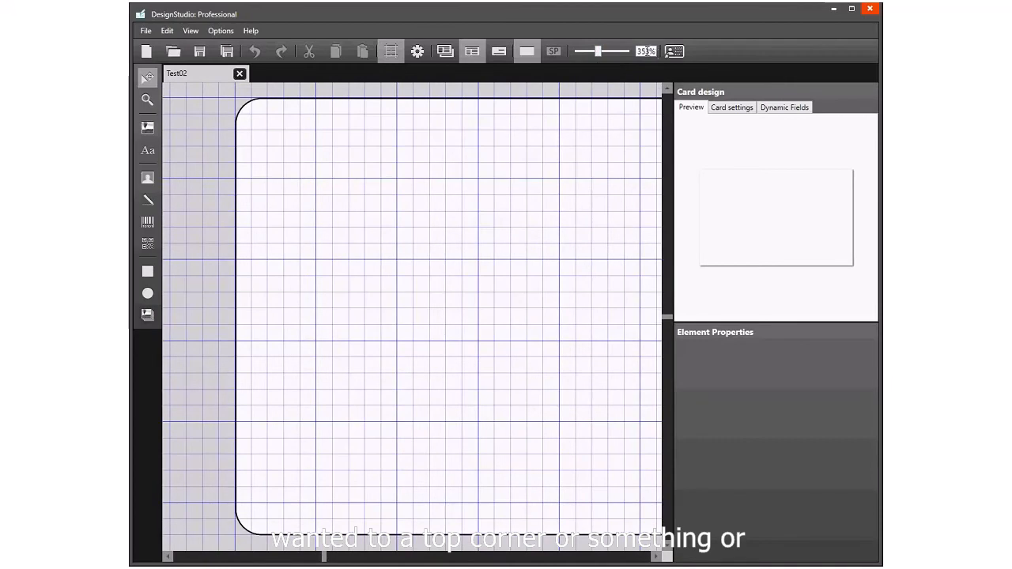
{"action": "left_click", "coordinate": [653, 54]}
{"action": "type", "text": "200"}
{"action": "key", "text": "Return"}
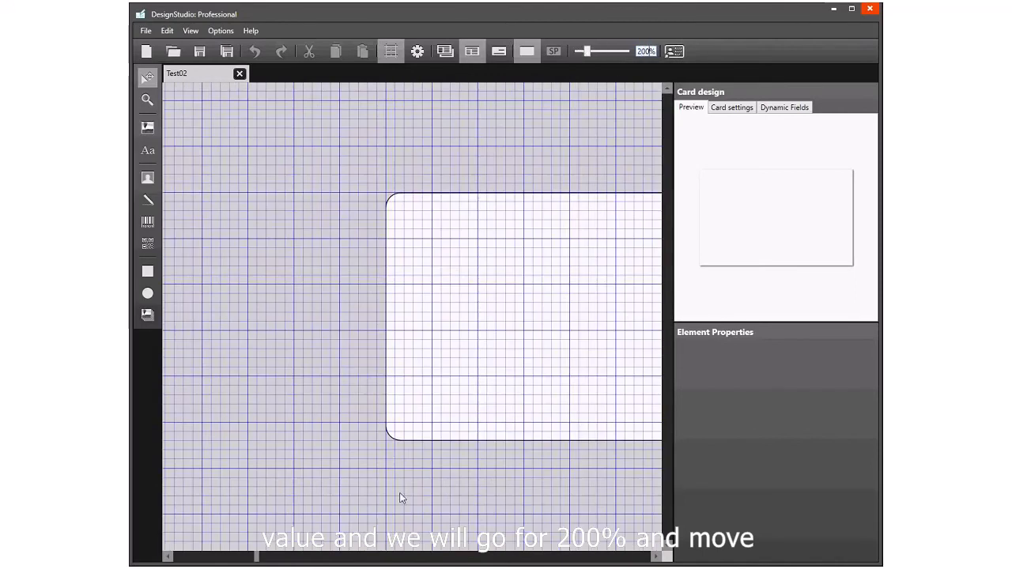
{"action": "left_click_drag", "start_coordinate": [257, 558], "coordinate": [404, 559]}
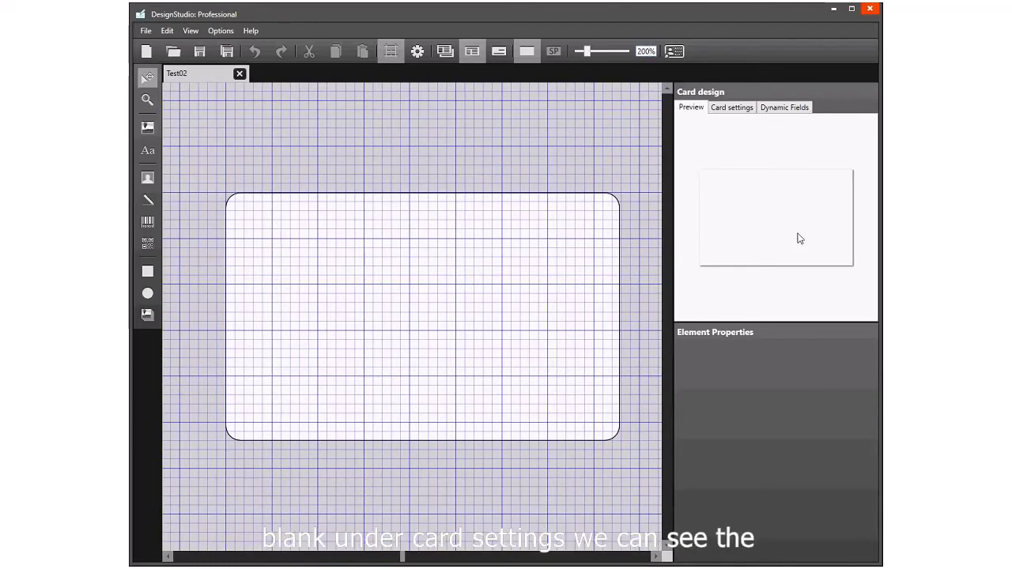
- Review the card design's settings and dynamic fields, and return to its preview
{"action": "left_click", "coordinate": [730, 108]}
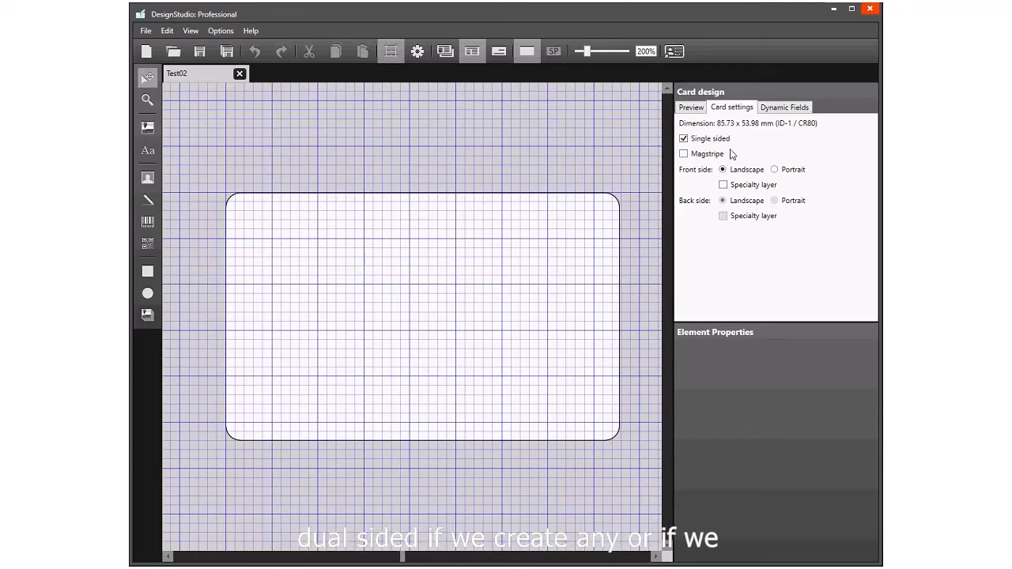
{"action": "left_click", "coordinate": [776, 108]}
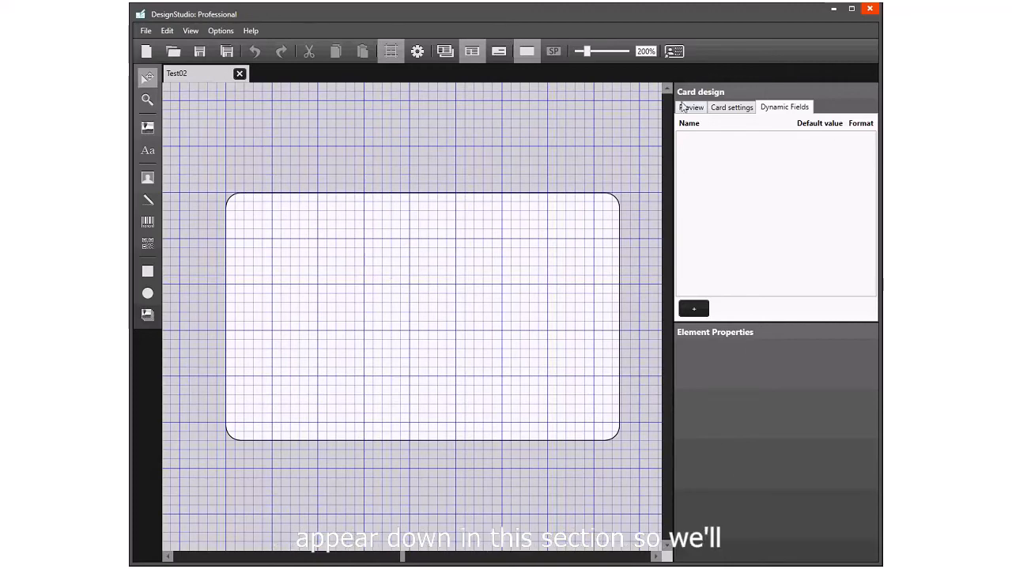
{"action": "left_click", "coordinate": [692, 107]}
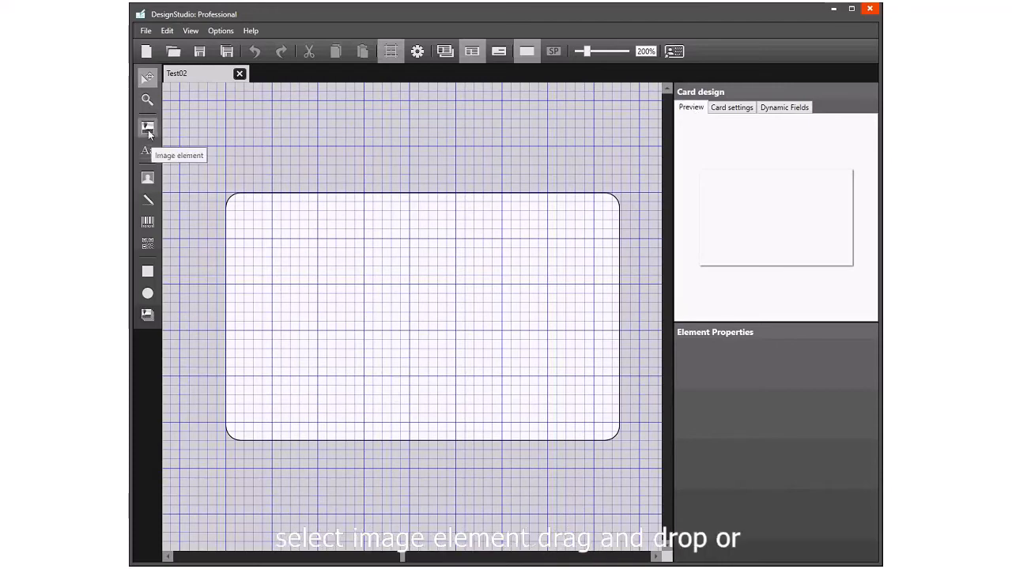
- Place an image element about 26 mm high on the card and load 1024x680-University_ID_1-Bkgd.jpg into it
{"action": "left_click_drag", "start_coordinate": [148, 129], "coordinate": [479, 355]}
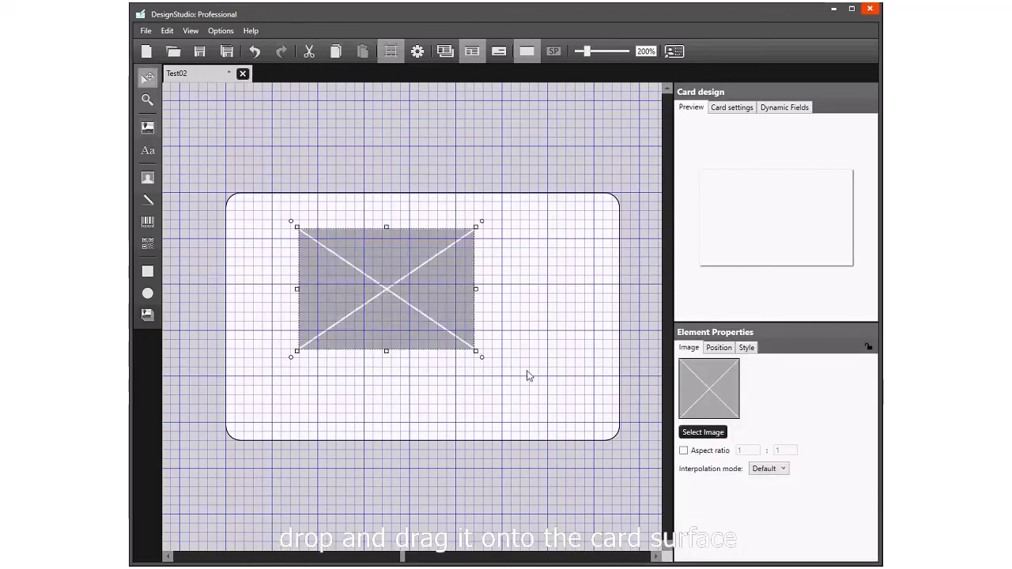
{"action": "left_click", "coordinate": [709, 437]}
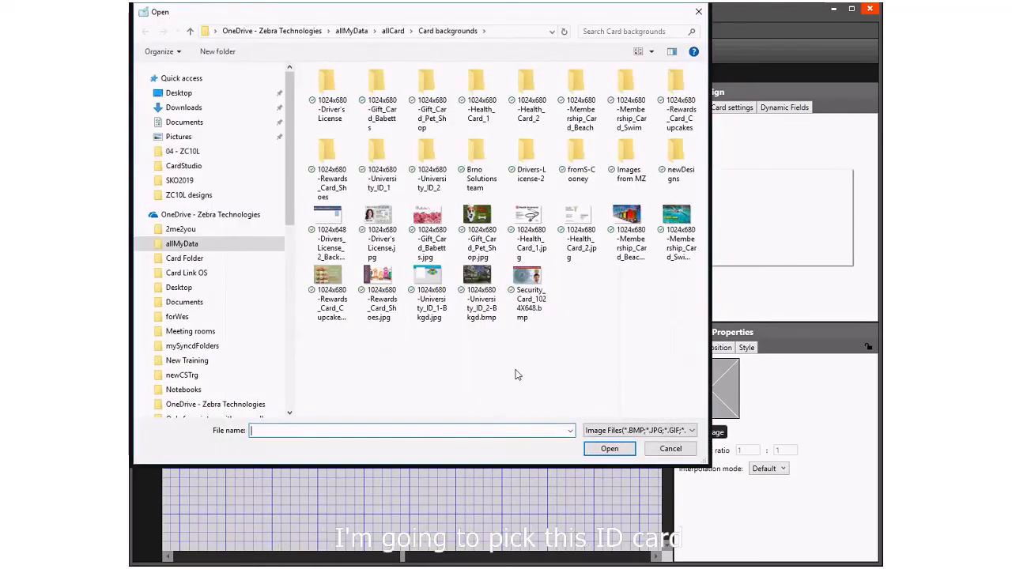
{"action": "left_click", "coordinate": [431, 285]}
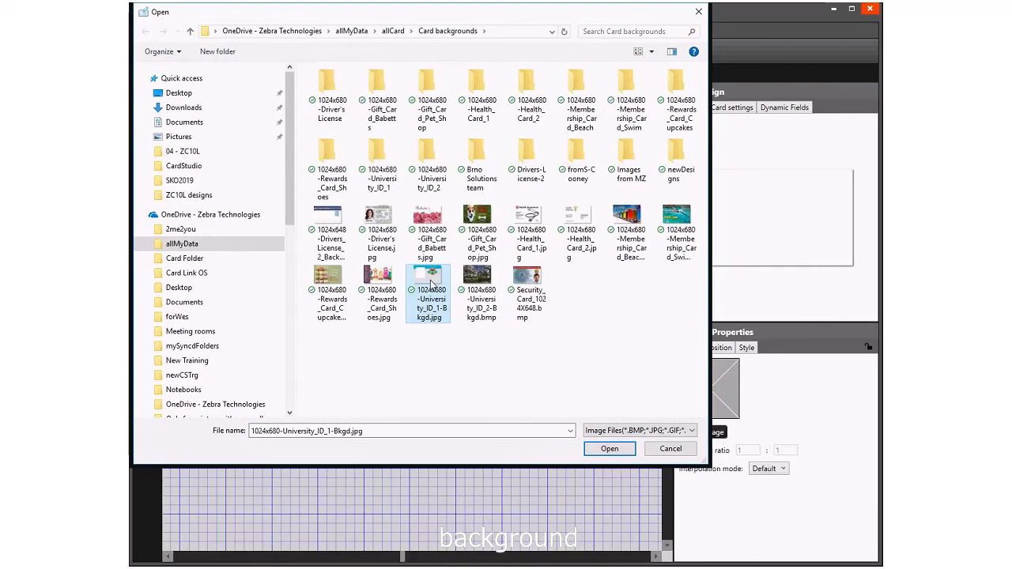
{"action": "left_click", "coordinate": [595, 448]}
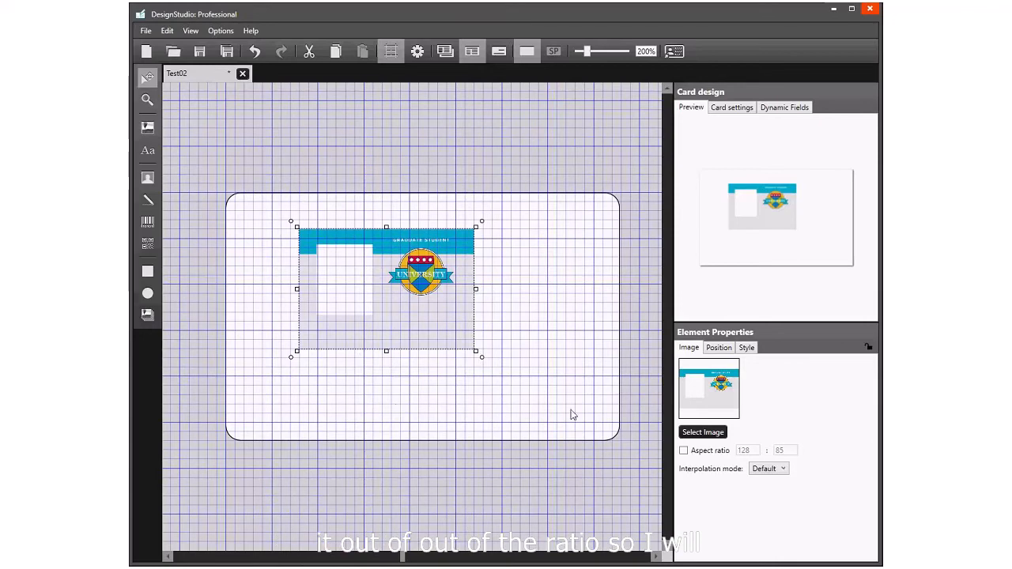
- Enable the fixed aspect ratio for the background image and position it at X 0, Y 0
{"action": "left_click", "coordinate": [683, 450]}
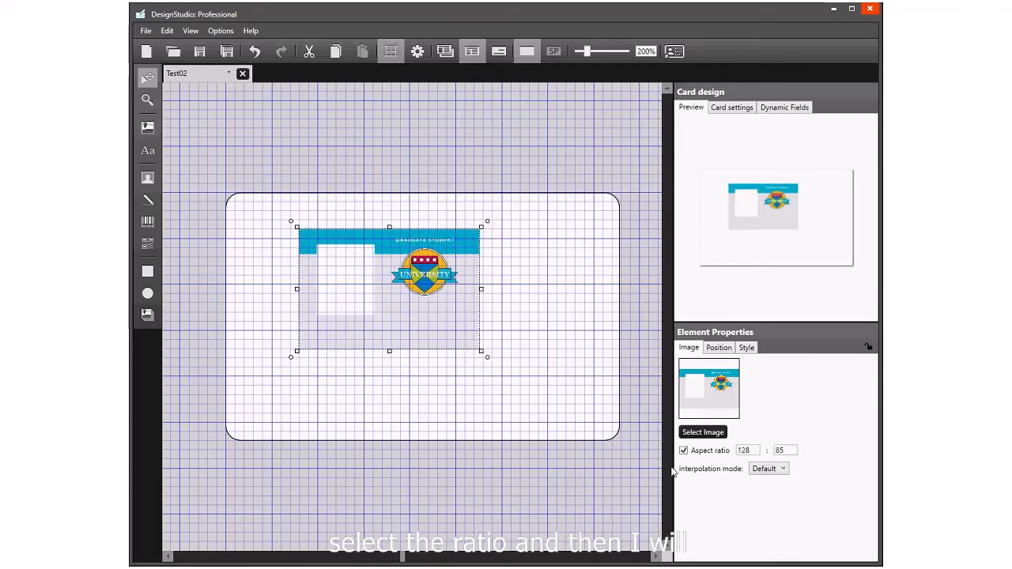
{"action": "left_click", "coordinate": [719, 348]}
{"action": "left_click_drag", "start_coordinate": [709, 381], "coordinate": [678, 401]}
{"action": "type", "text": "00"}
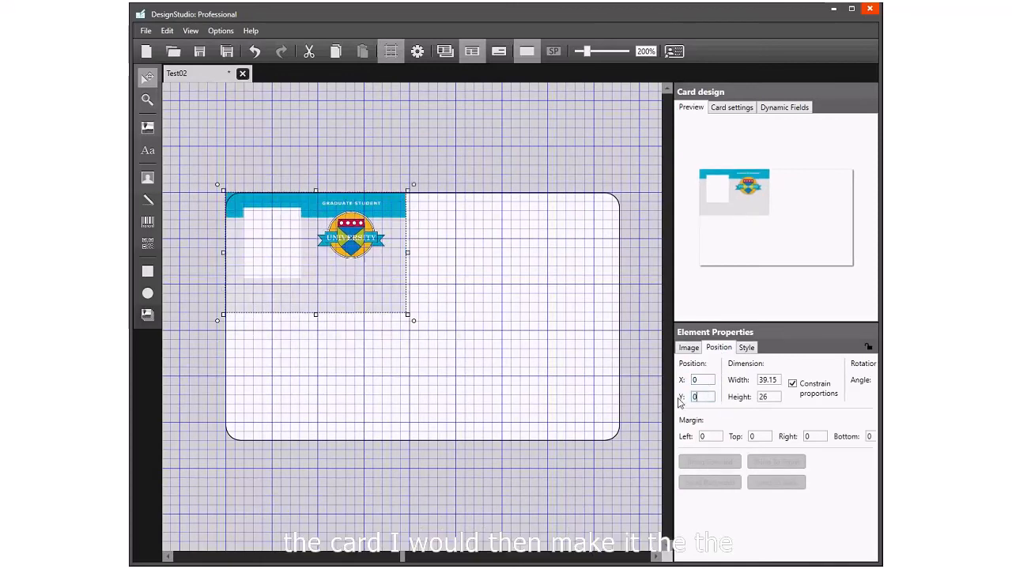
- Set the background image's width to 86 mm and lock the element
{"action": "key", "text": "Tab"}
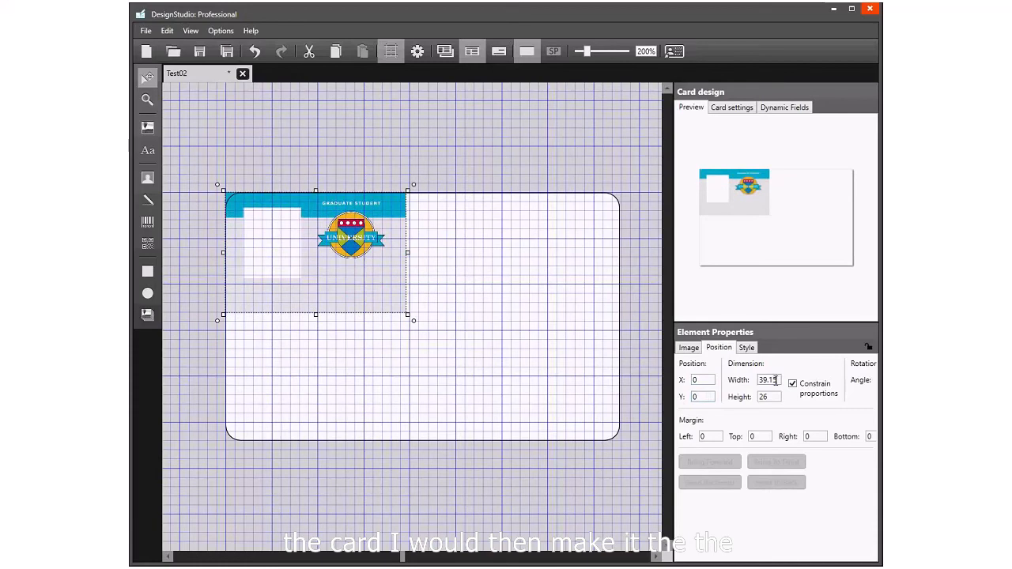
{"action": "type", "text": "86"}
{"action": "key", "text": "Return"}
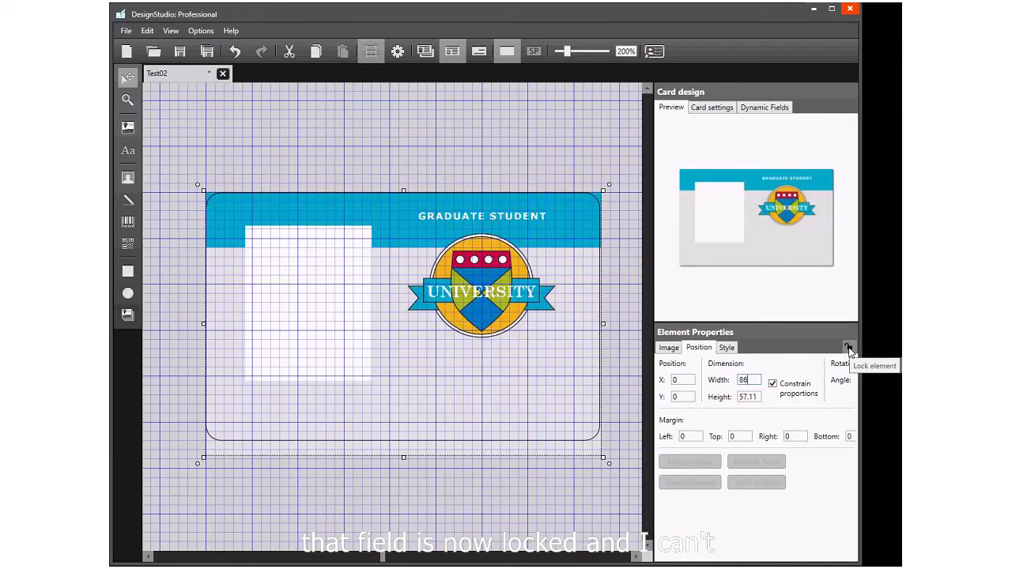
{"action": "left_click", "coordinate": [849, 348]}
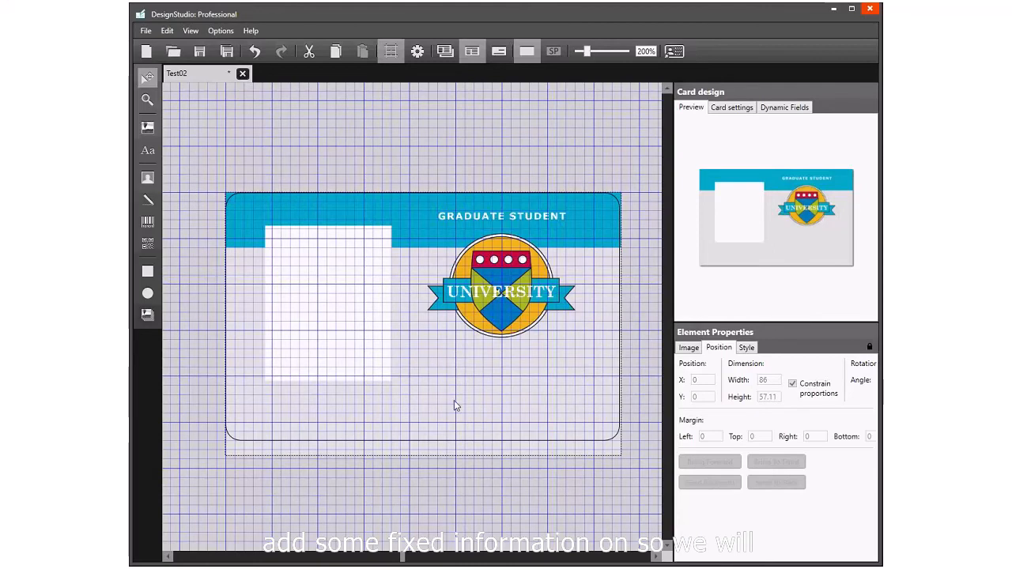
- Place a text element about 32 mm wide below the university crest, at about X 40, Y 37, and show its text settings
{"action": "left_click", "coordinate": [147, 150]}
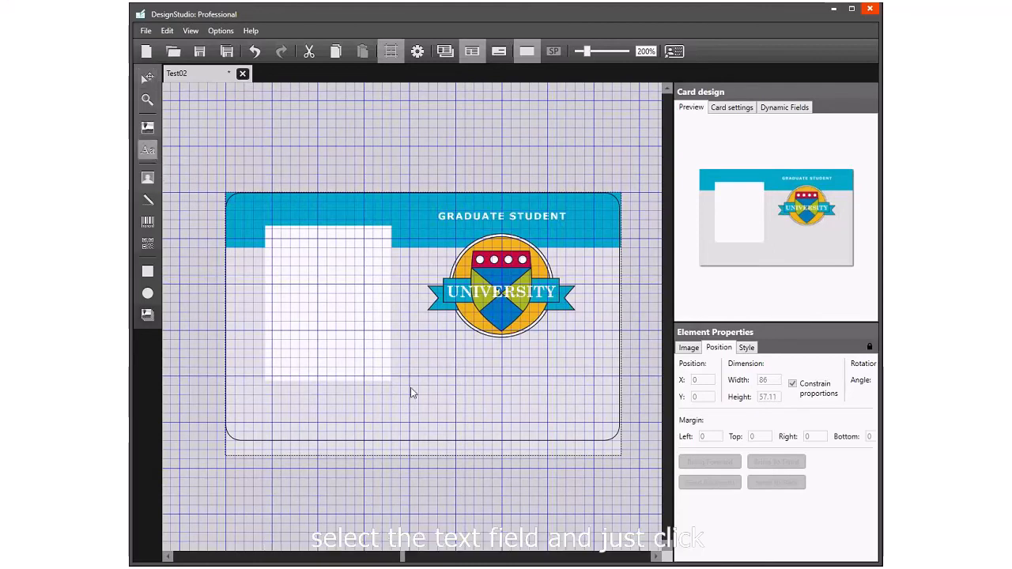
{"action": "left_click", "coordinate": [407, 361]}
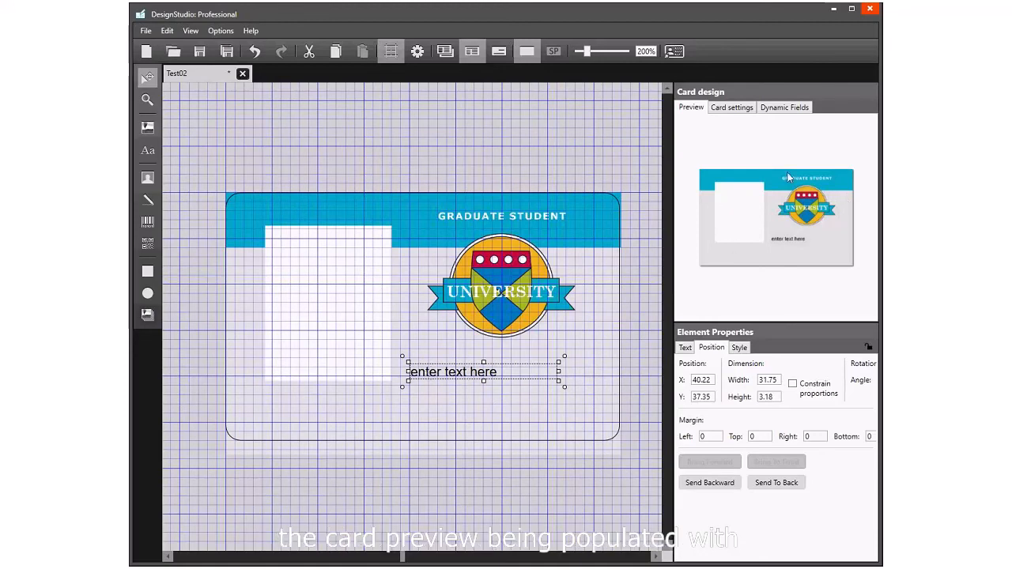
{"action": "left_click", "coordinate": [685, 348]}
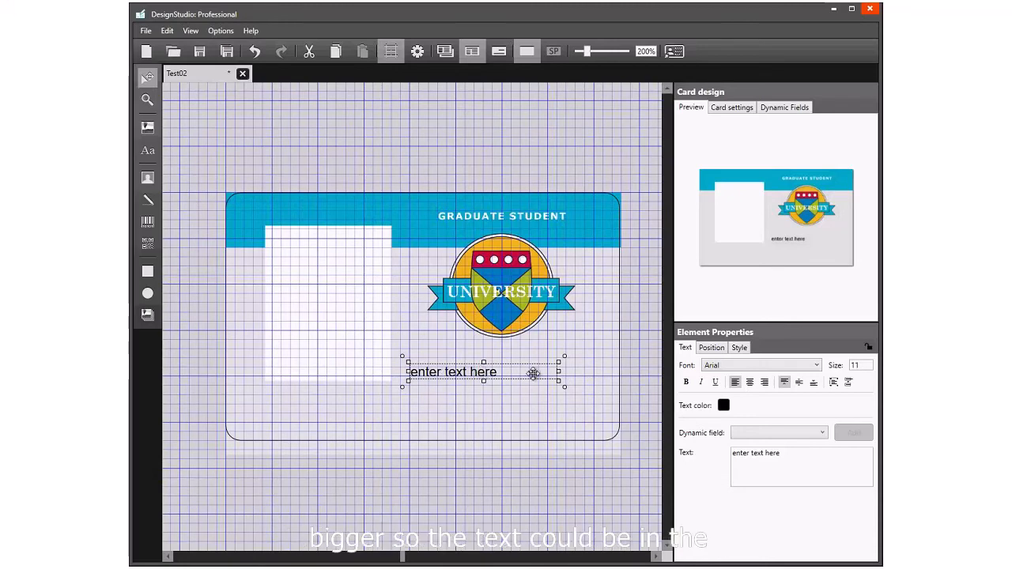
- Try centre and right alignment on the placeholder text, and return it to left alignment
{"action": "left_click", "coordinate": [750, 382]}
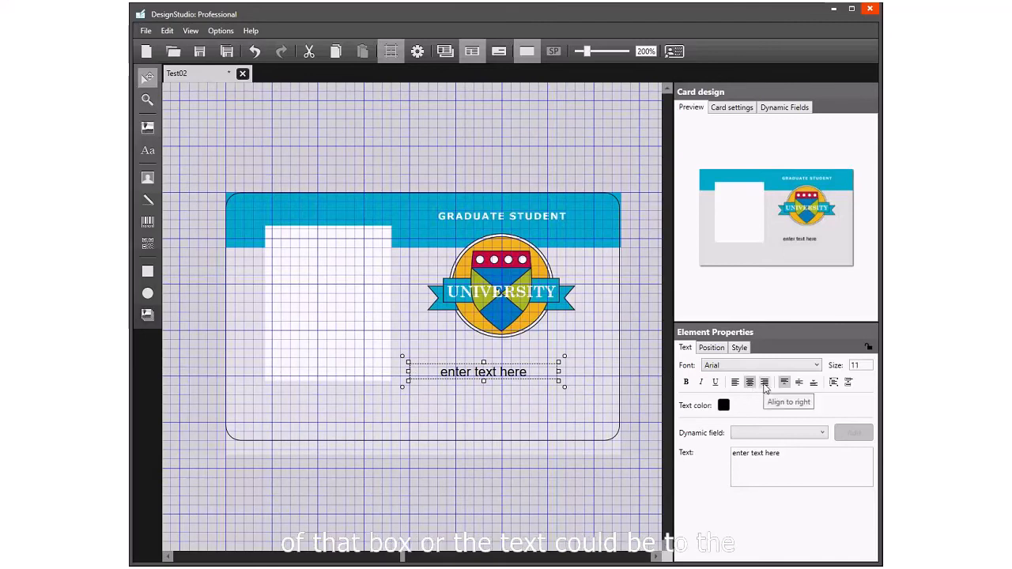
{"action": "left_click", "coordinate": [765, 386]}
{"action": "left_click", "coordinate": [736, 385]}
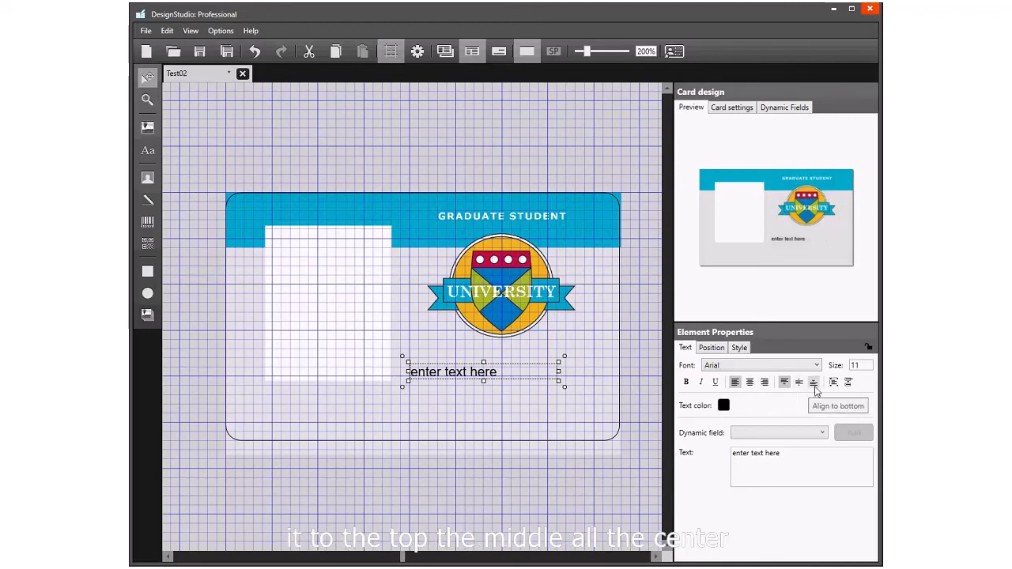
- Enlarge the text box downward, try middle and bottom vertical alignment, and return the text to top alignment
{"action": "left_click_drag", "start_coordinate": [484, 380], "coordinate": [484, 425]}
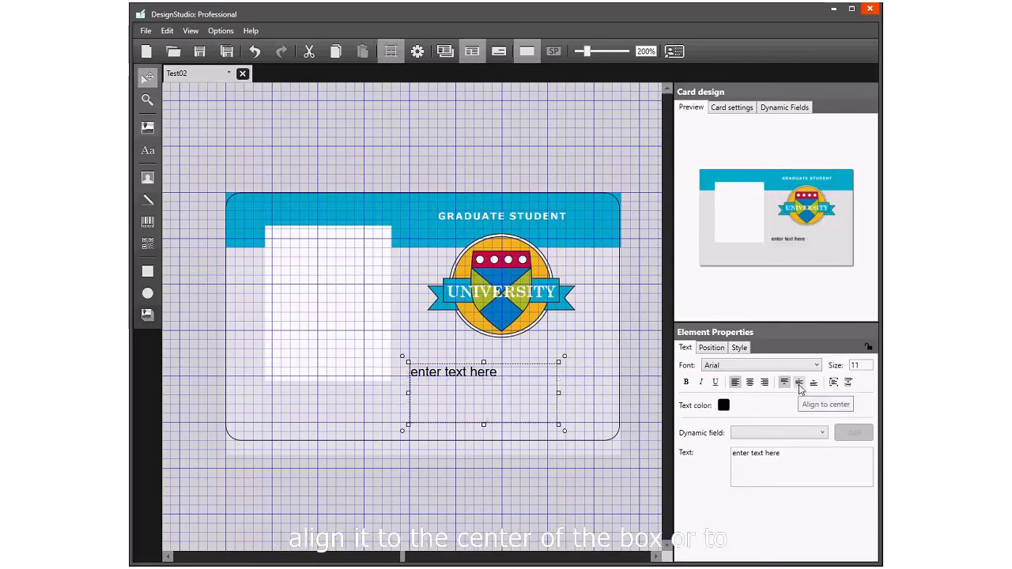
{"action": "left_click", "coordinate": [799, 387]}
{"action": "left_click", "coordinate": [814, 387]}
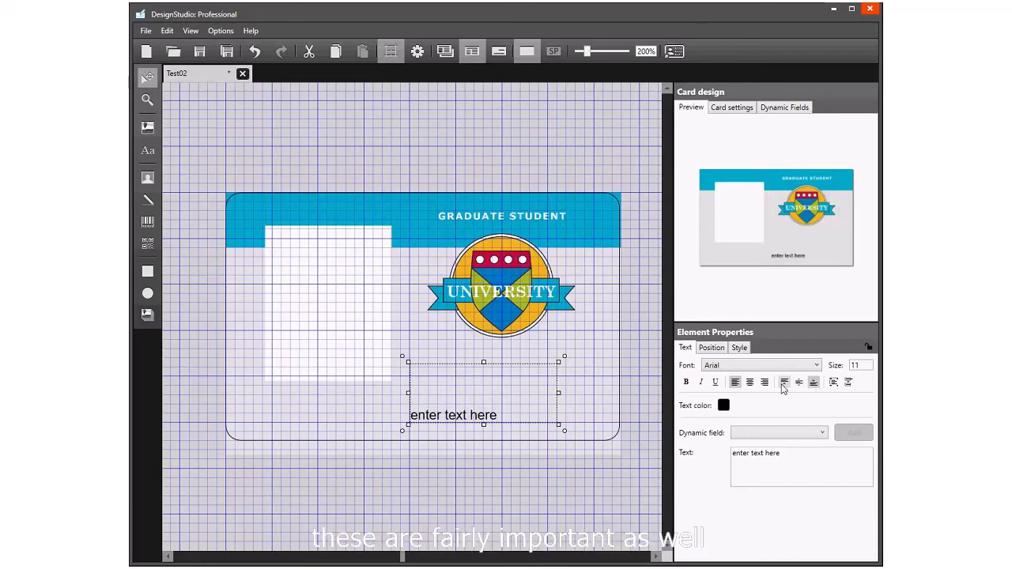
{"action": "left_click", "coordinate": [782, 385]}
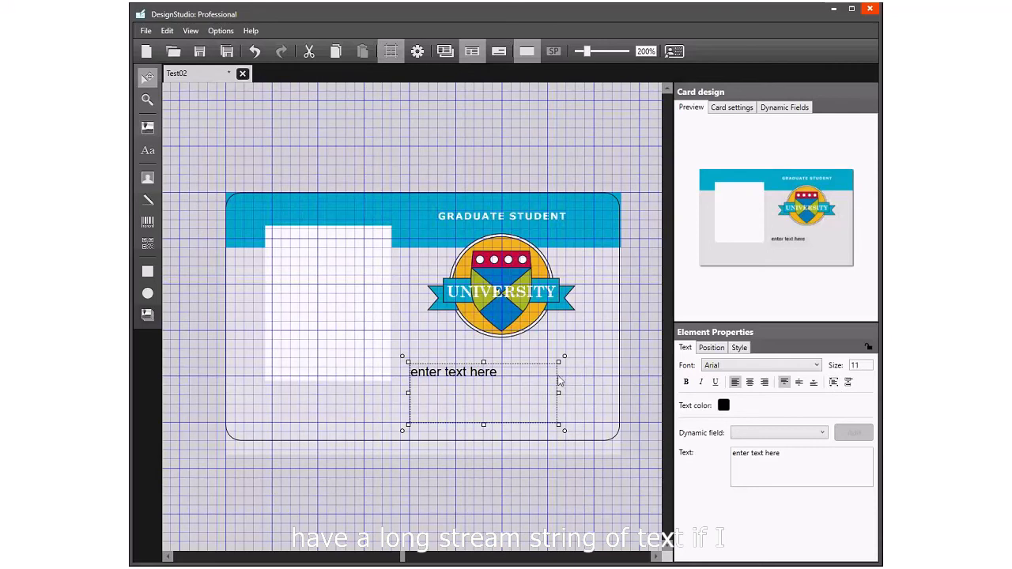
{"action": "left_click", "coordinate": [781, 382]}
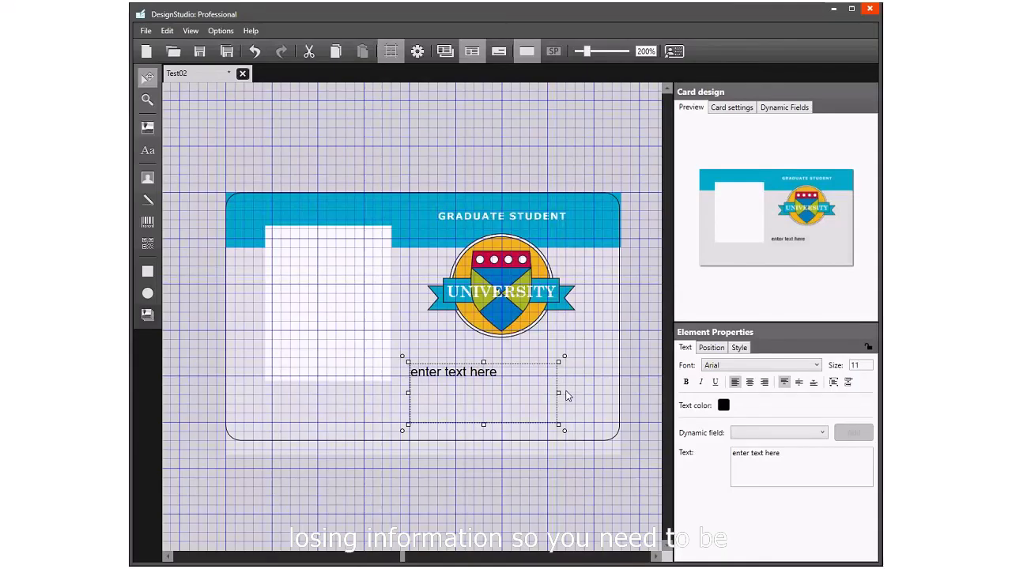
{"action": "left_click", "coordinate": [724, 405]}
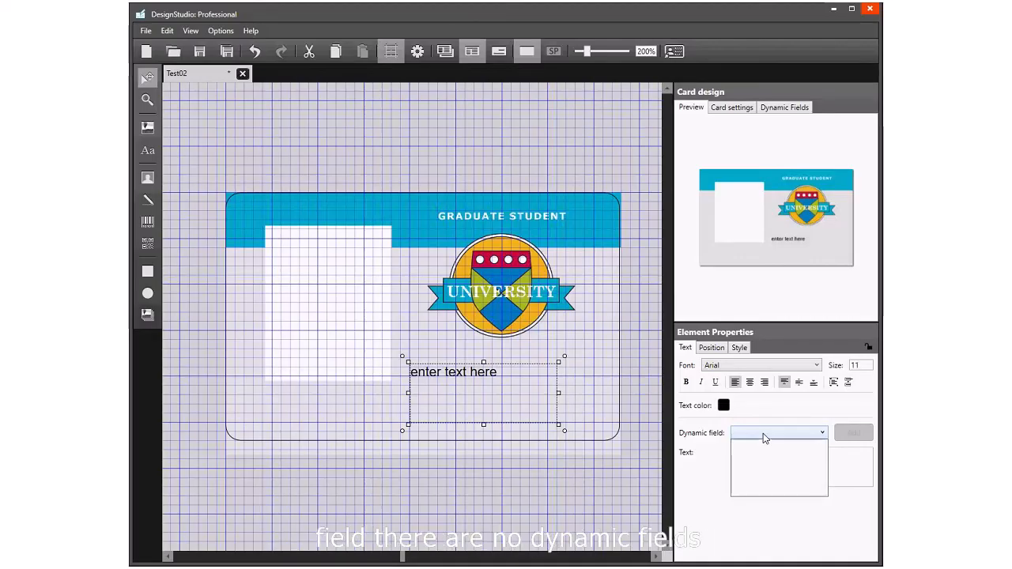
{"action": "left_click", "coordinate": [763, 437]}
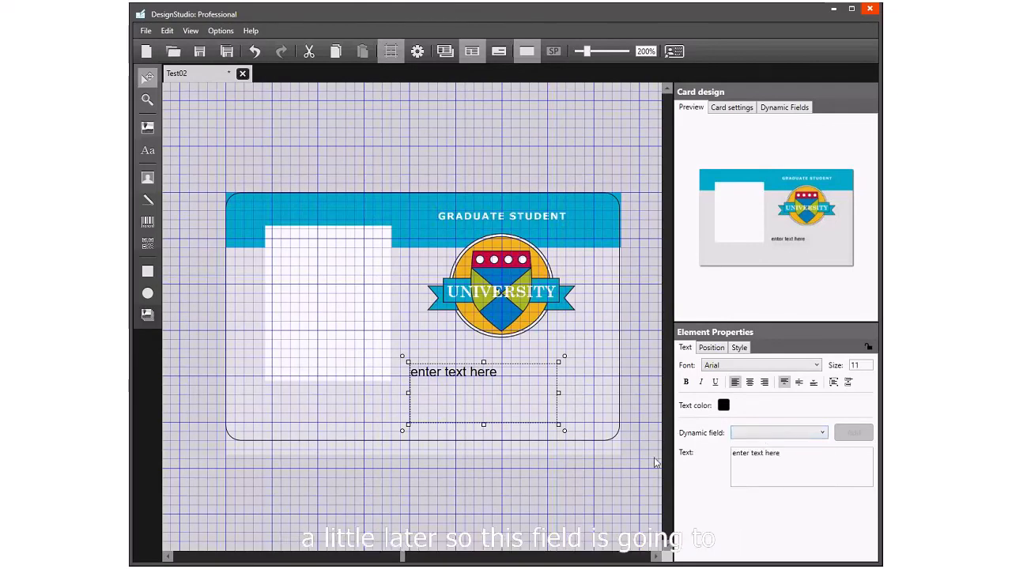
- Replace the placeholder text with "First Name:"
{"action": "left_click_drag", "start_coordinate": [777, 454], "coordinate": [714, 458]}
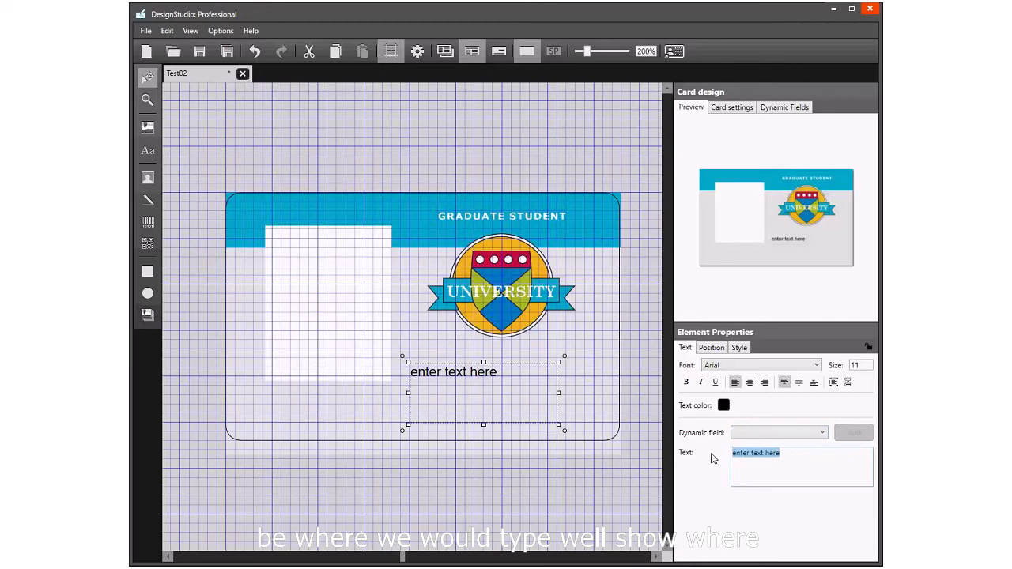
{"action": "type", "text": "F"}
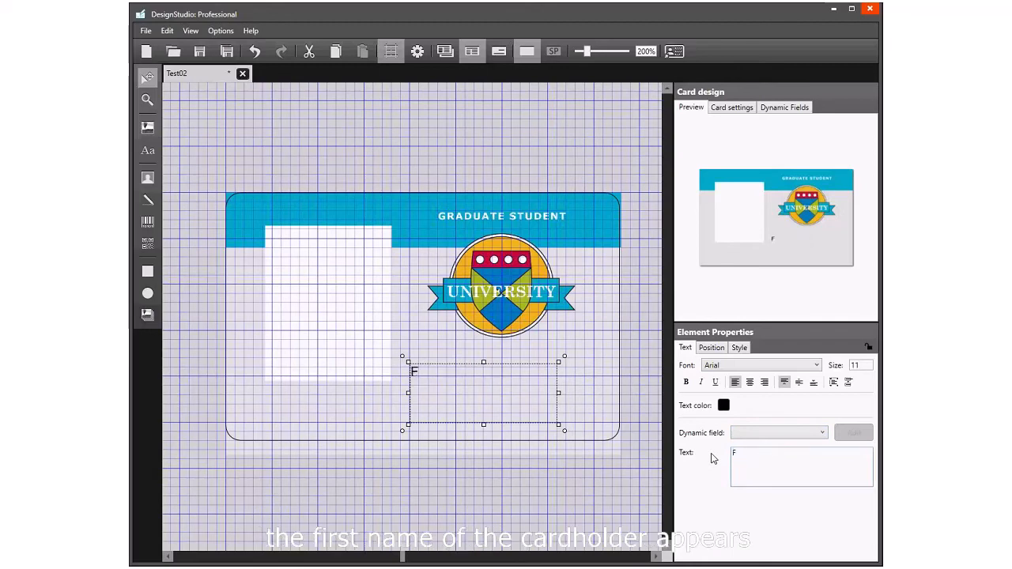
{"action": "type", "text": "irst Name:"}
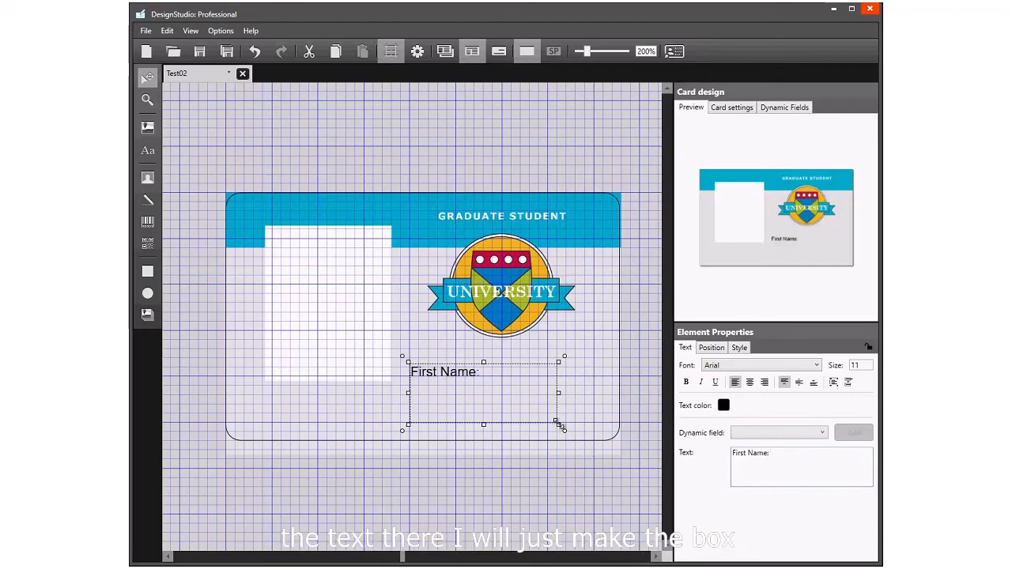
- Shrink the "First Name:" box to roughly fit its text and move it up beside the white photo area, just below the crest
{"action": "left_click_drag", "start_coordinate": [556, 426], "coordinate": [489, 387]}
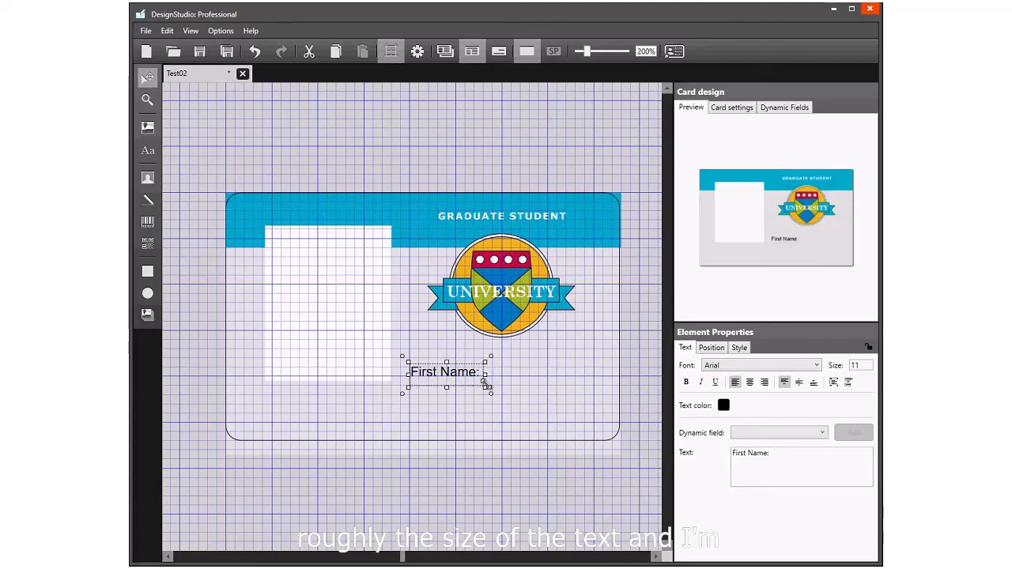
{"action": "left_click_drag", "start_coordinate": [443, 383], "coordinate": [427, 352]}
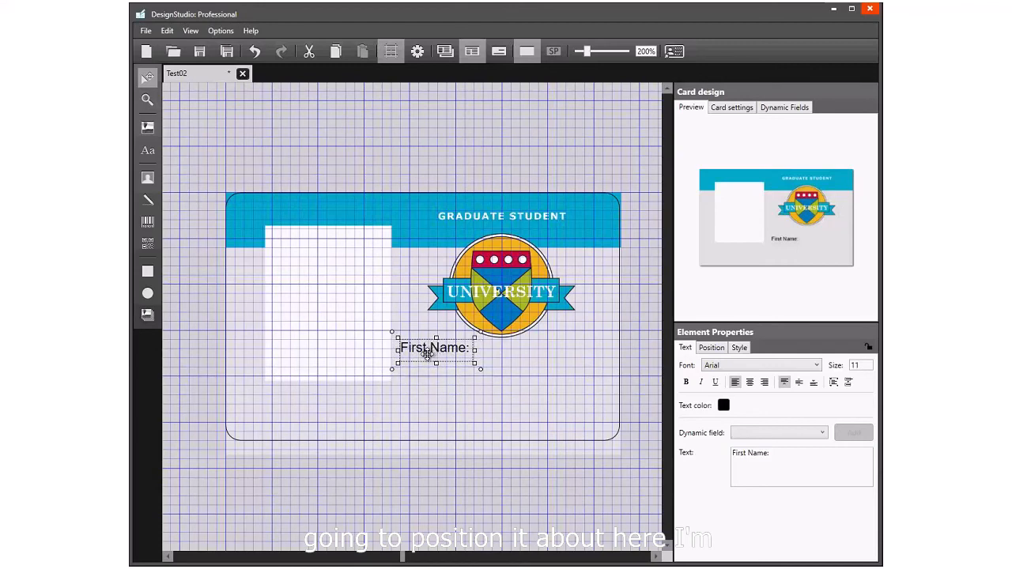
{"action": "left_click", "coordinate": [481, 401]}
- Duplicate the "First Name:" text element and place the copy directly beneath the original, left edges aligned
{"action": "left_click", "coordinate": [437, 348]}
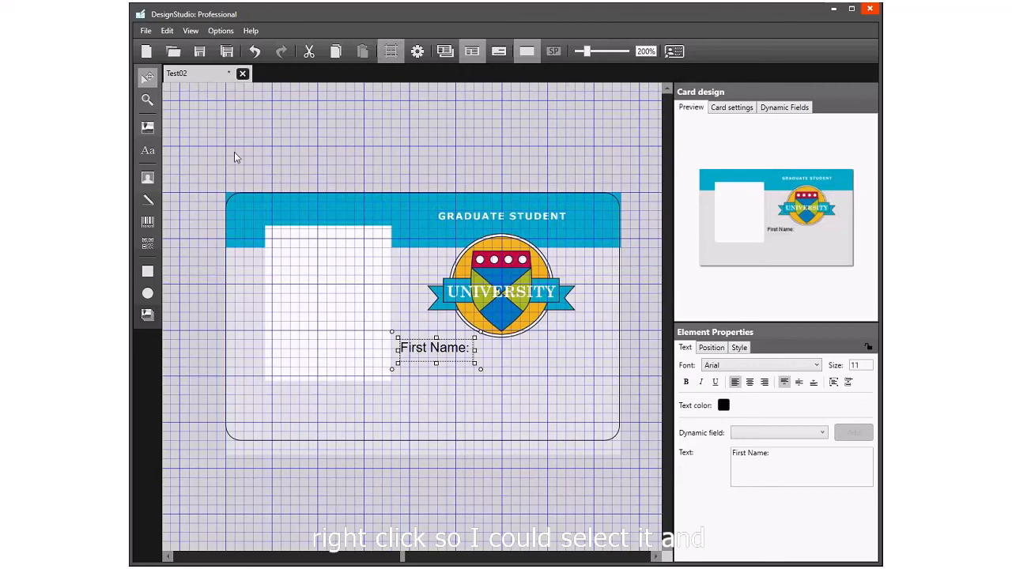
{"action": "left_click", "coordinate": [167, 31]}
{"action": "left_click", "coordinate": [185, 90]}
{"action": "left_click", "coordinate": [167, 31]}
{"action": "left_click", "coordinate": [211, 106]}
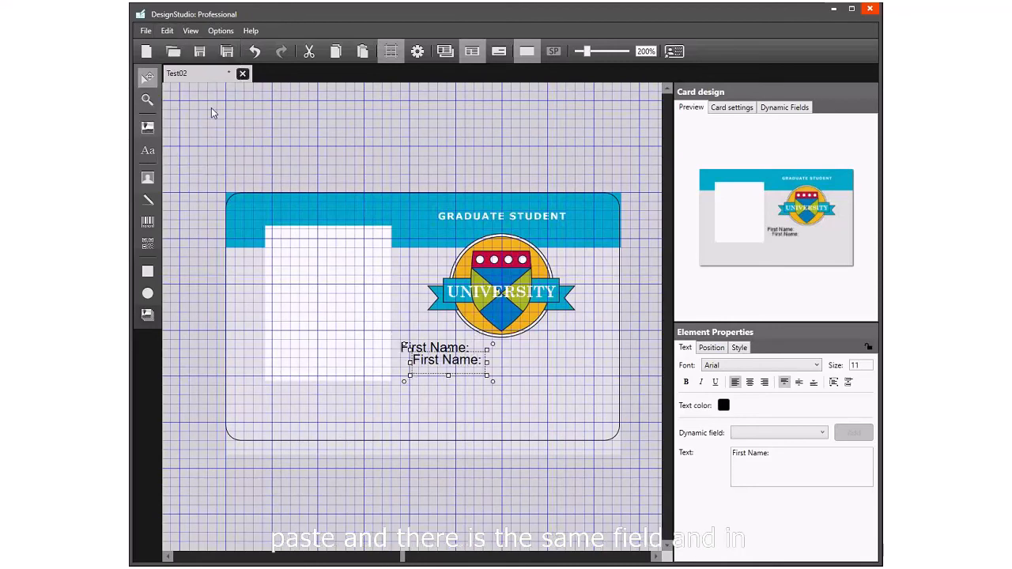
{"action": "left_click_drag", "start_coordinate": [480, 377], "coordinate": [463, 384]}
- Change the lower copy's text to "Last Name:"
{"action": "left_click_drag", "start_coordinate": [748, 452], "coordinate": [732, 453]}
{"action": "type", "text": "Last"}
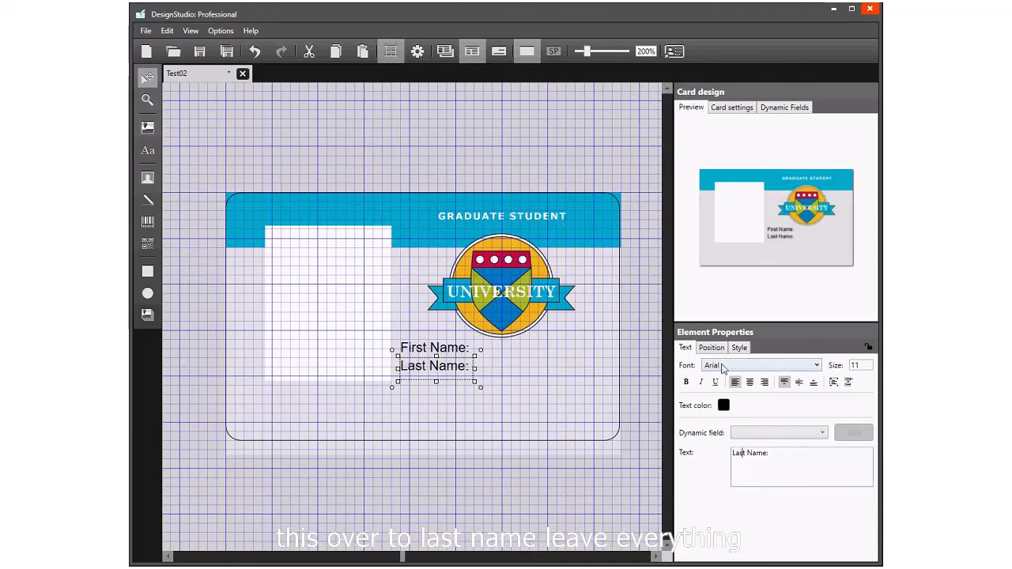
{"action": "left_click", "coordinate": [560, 375]}
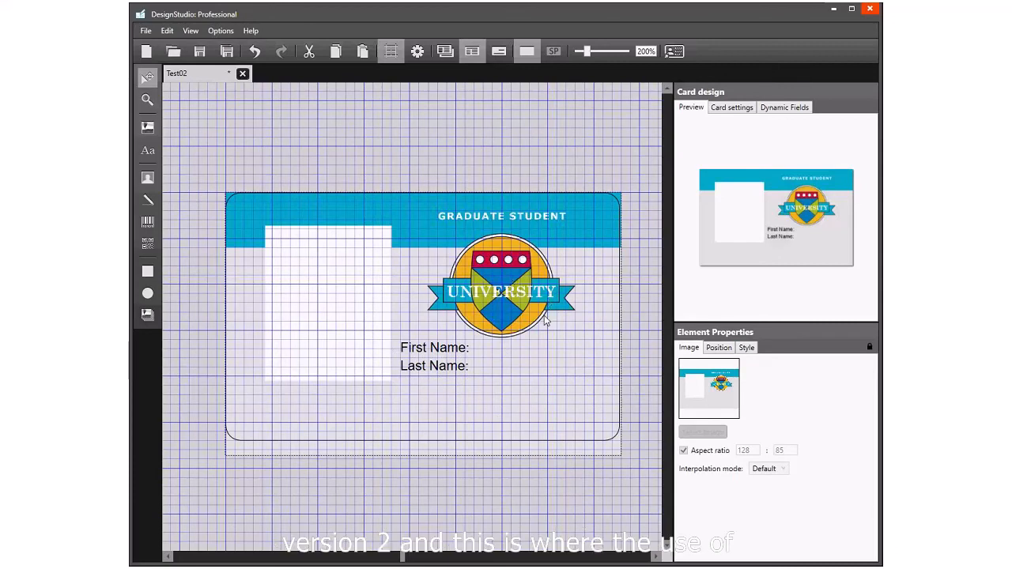
- Move the "Last Name:" text slightly down to widen the gap below "First Name:"
{"action": "left_click", "coordinate": [448, 366]}
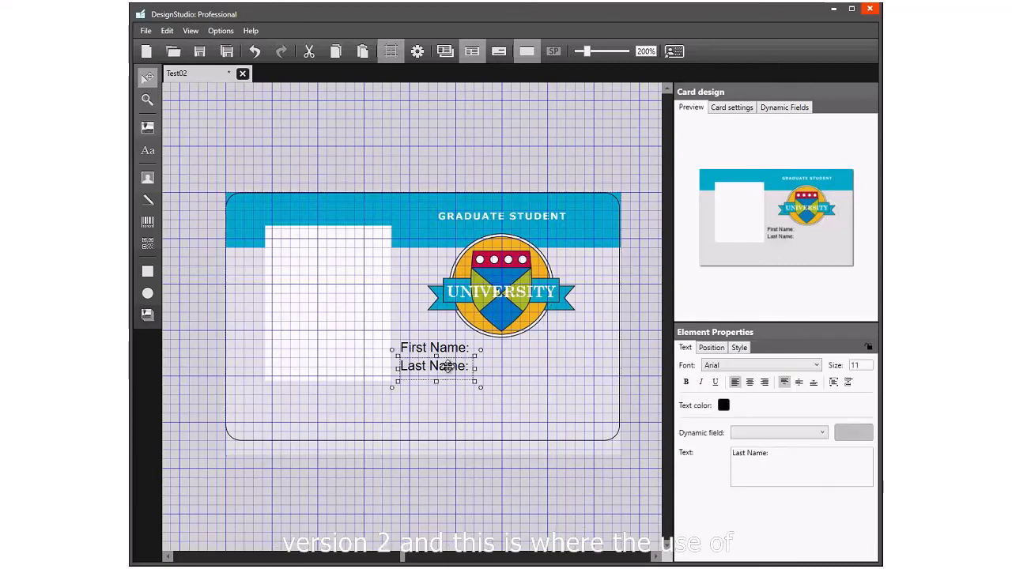
{"action": "mouse_move", "coordinate": [447, 367]}
{"action": "left_mouse_down"}
{"action": "mouse_move", "coordinate": [448, 389]}
{"action": "mouse_move", "coordinate": [448, 366]}
{"action": "left_mouse_up"}
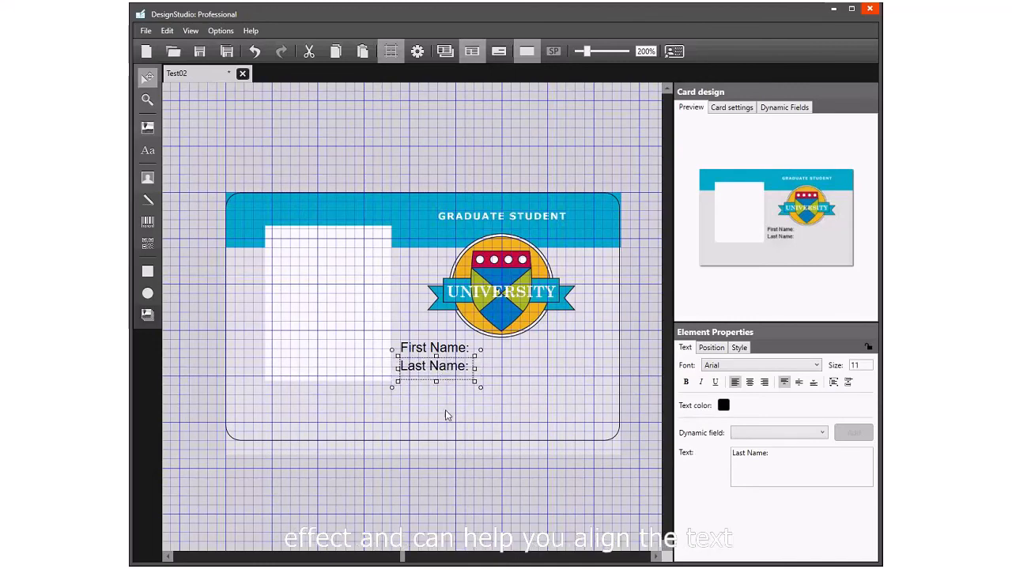
{"action": "left_click", "coordinate": [464, 428]}
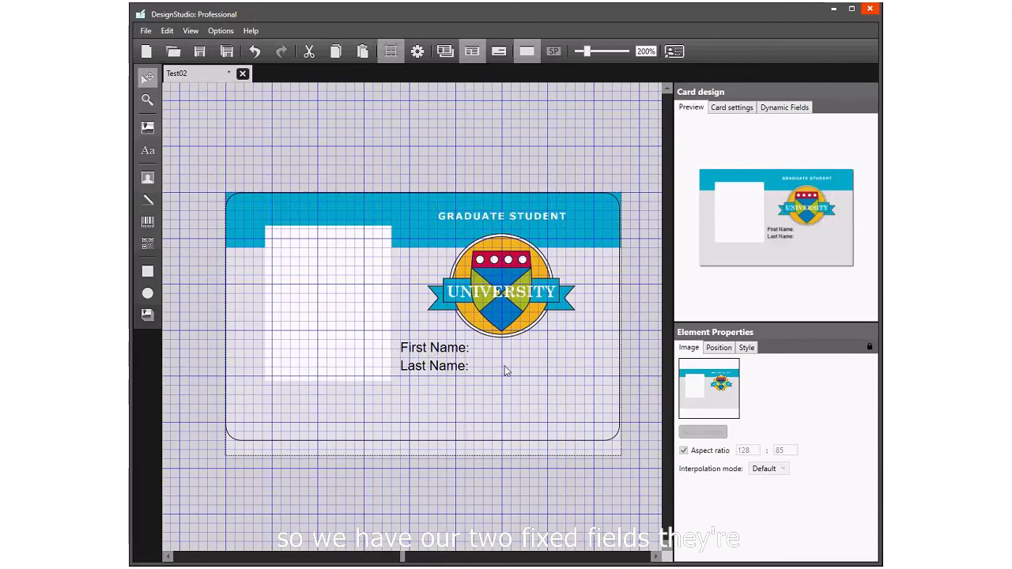
{"action": "left_click", "coordinate": [431, 366]}
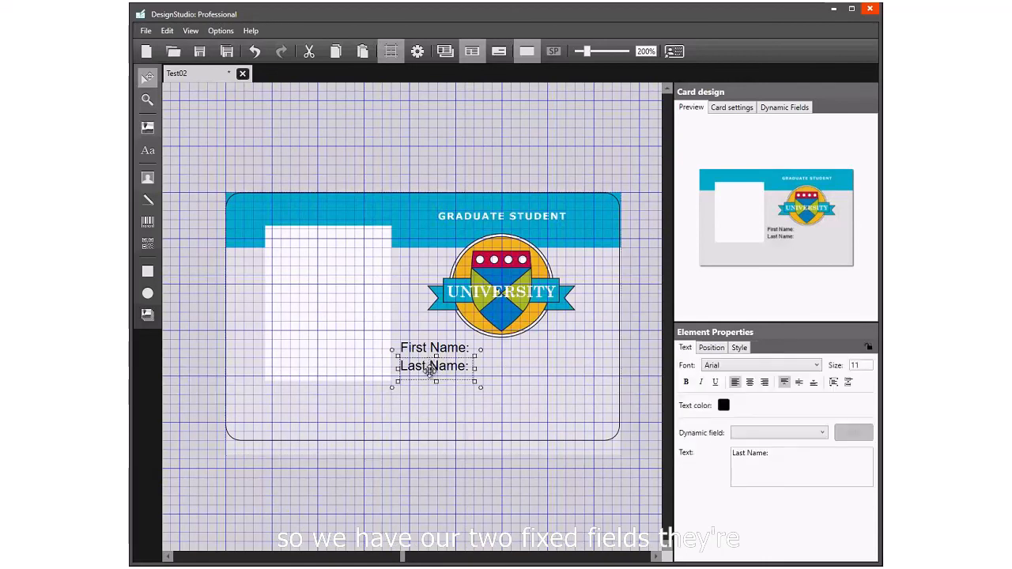
{"action": "left_click_drag", "start_coordinate": [431, 366], "coordinate": [431, 375]}
{"action": "left_click", "coordinate": [464, 431]}
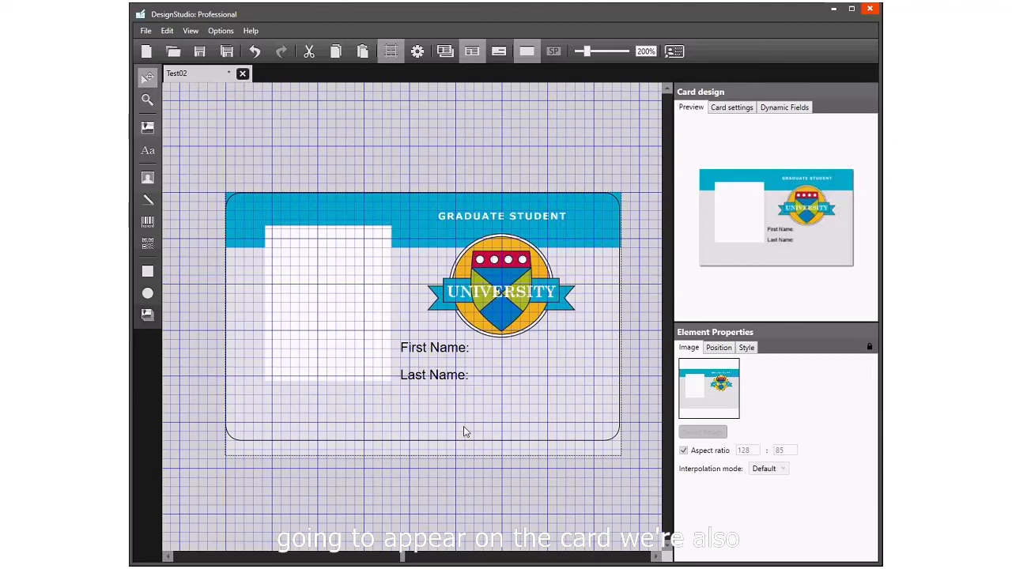
- Paste another copy of the "First Name:" text and place it below the white photo area in the card's lower-left part
{"action": "left_click", "coordinate": [167, 31]}
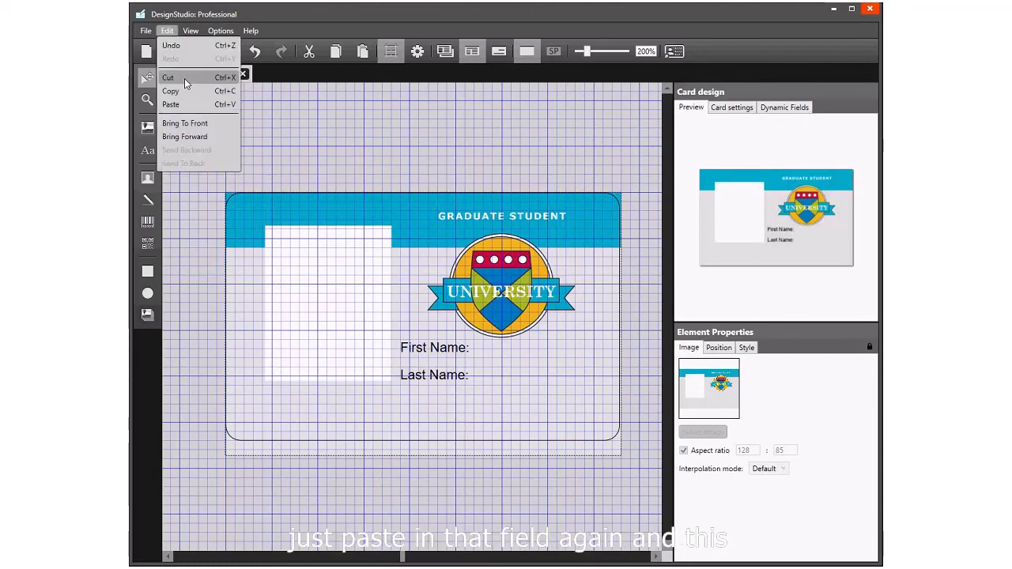
{"action": "left_click", "coordinate": [171, 104]}
{"action": "left_click_drag", "start_coordinate": [482, 390], "coordinate": [303, 421]}
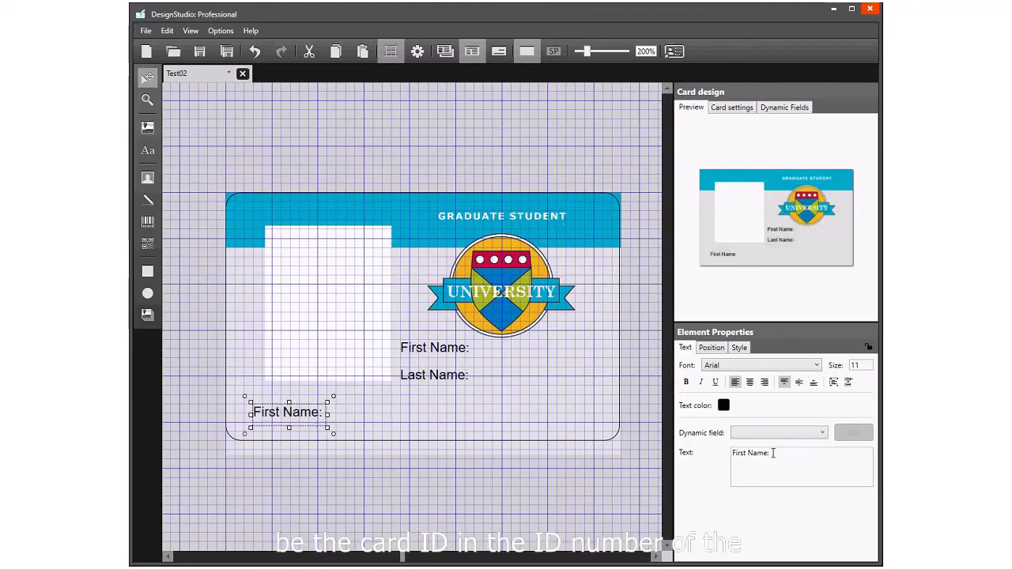
- Change the newly pasted text to "Card ID:" and move it closer to the card's left edge, slightly higher
{"action": "left_click_drag", "start_coordinate": [764, 453], "coordinate": [687, 457]}
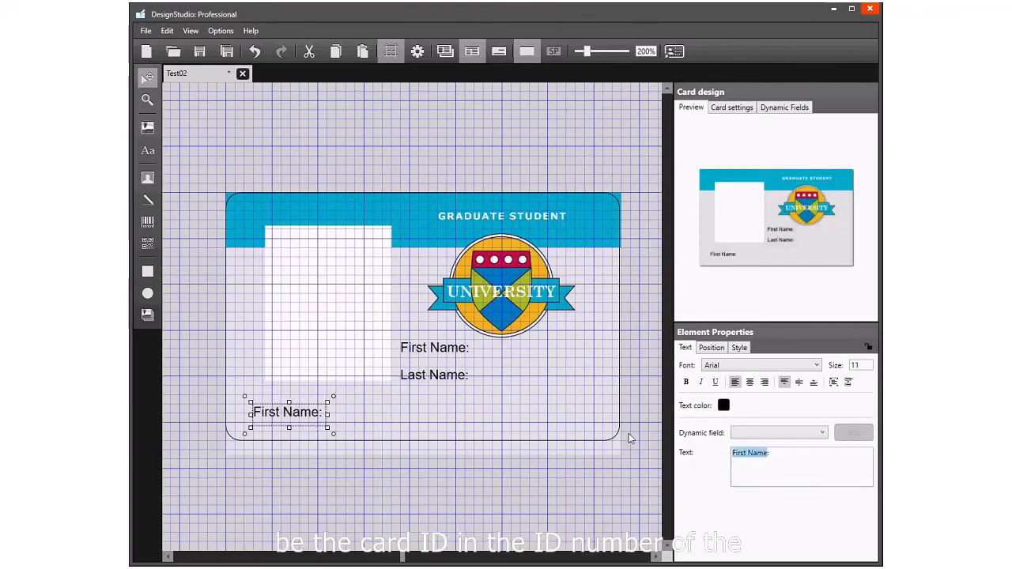
{"action": "type", "text": "Card ID:"}
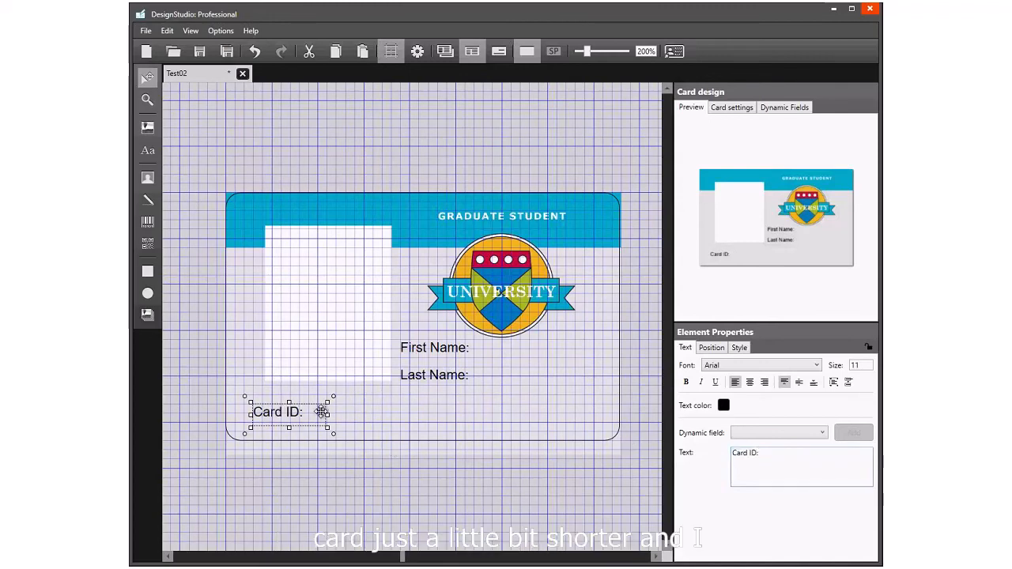
{"action": "left_click_drag", "start_coordinate": [327, 414], "coordinate": [258, 405]}
{"action": "left_click", "coordinate": [398, 434]}
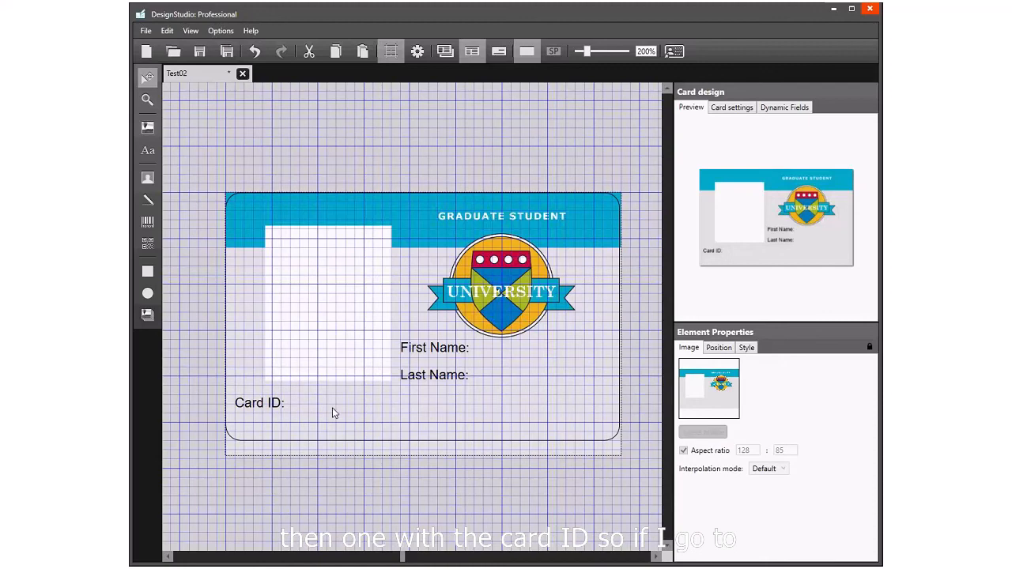
- Add a dynamic field to the card design and name it firstName
{"action": "left_click", "coordinate": [779, 110]}
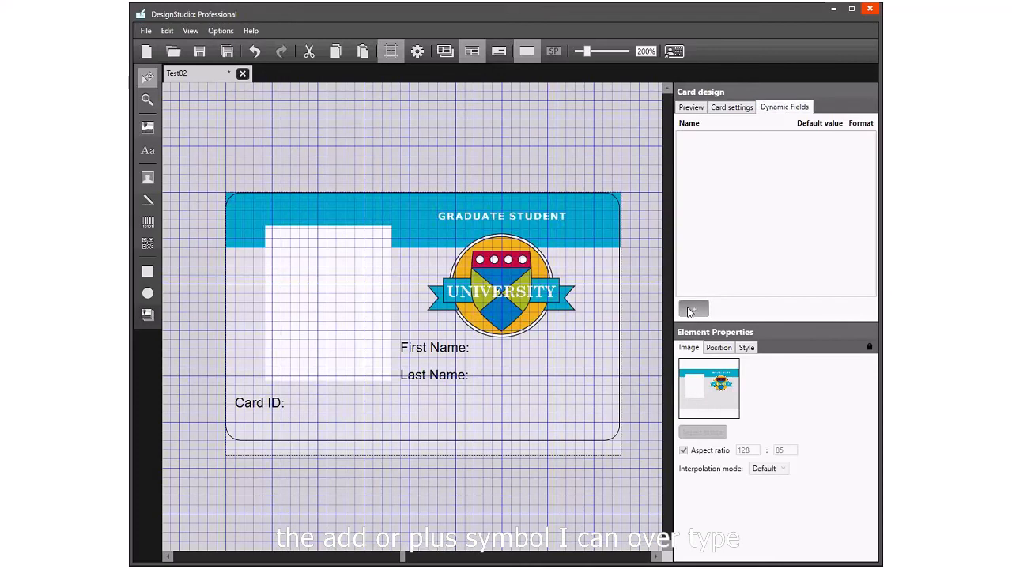
{"action": "left_click", "coordinate": [693, 309]}
{"action": "left_click", "coordinate": [697, 140]}
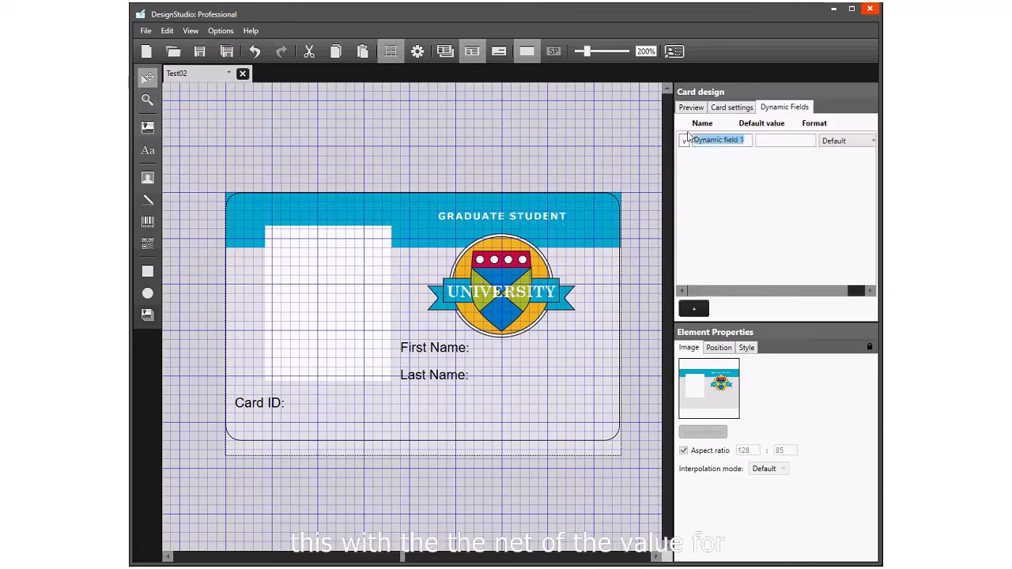
{"action": "type", "text": "la"}
{"action": "type", "text": "s"}
{"action": "key", "text": "BackSpace"}
{"action": "key", "text": "BackSpace"}
{"action": "key", "text": "BackSpace"}
{"action": "type", "text": "FirstNam"}
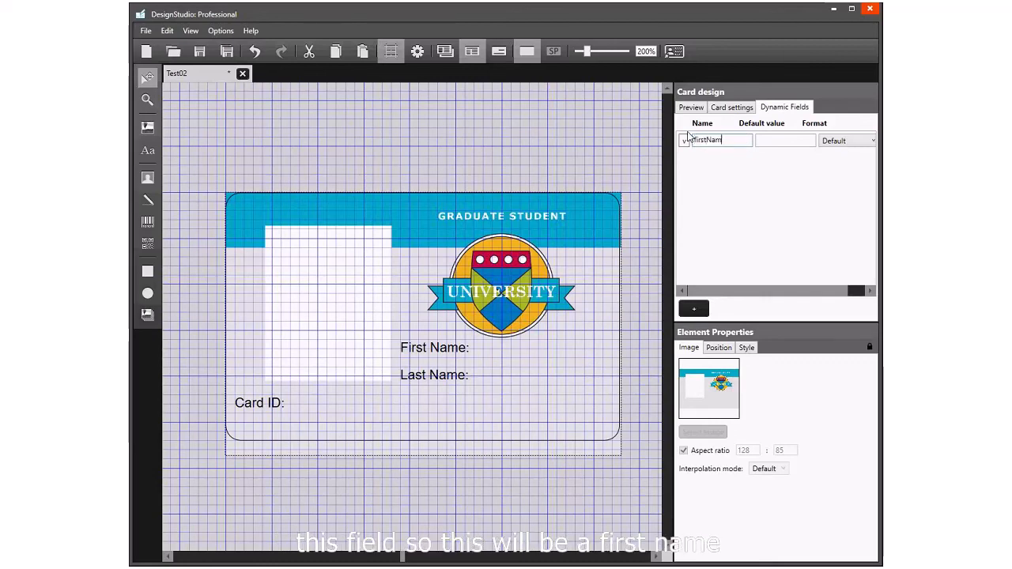
{"action": "type", "text": "e"}
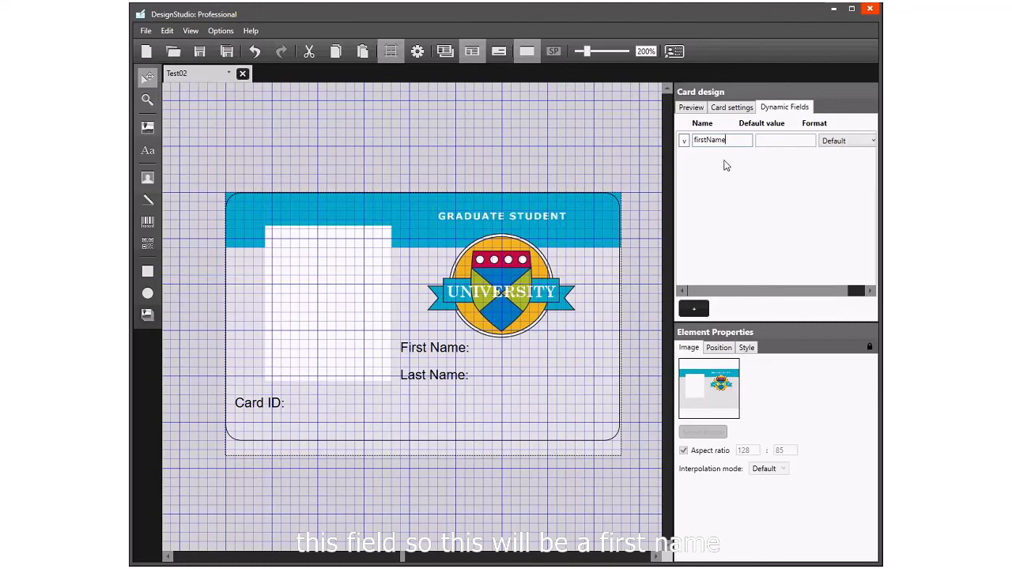
- Add a second dynamic field to the card design and name it lastName
{"action": "left_click", "coordinate": [693, 308]}
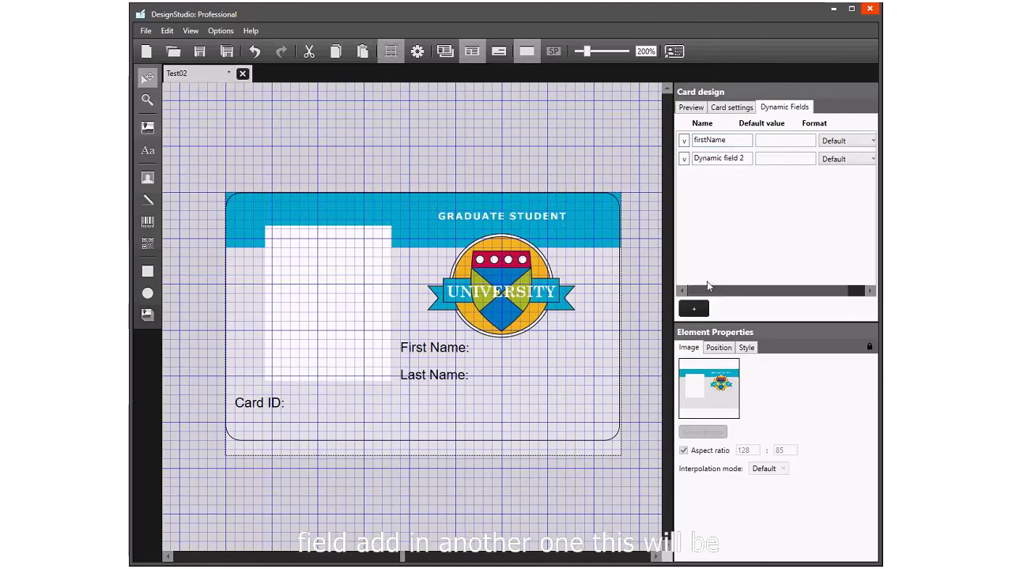
{"action": "left_click", "coordinate": [748, 159]}
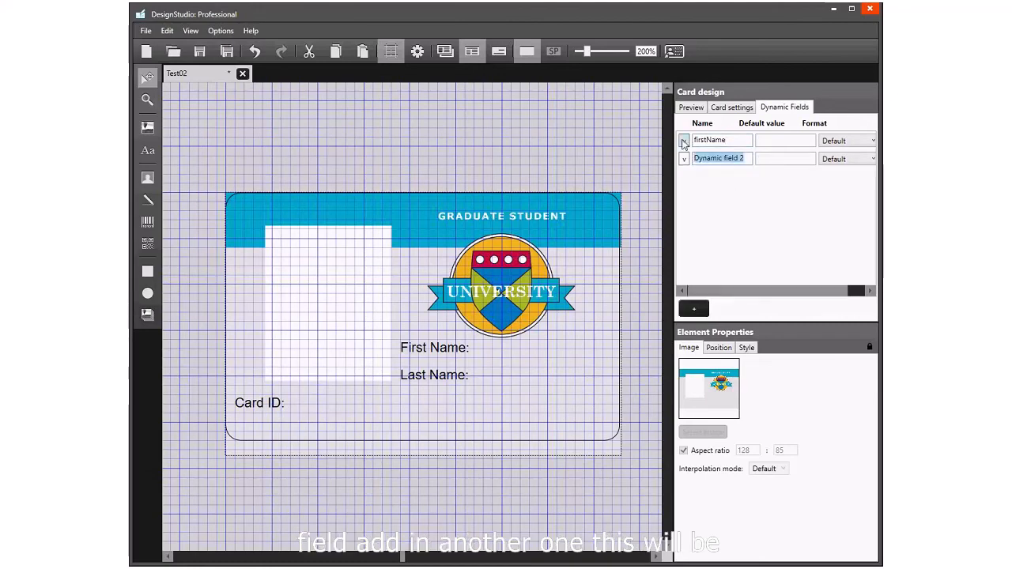
{"action": "type", "text": "lastN"}
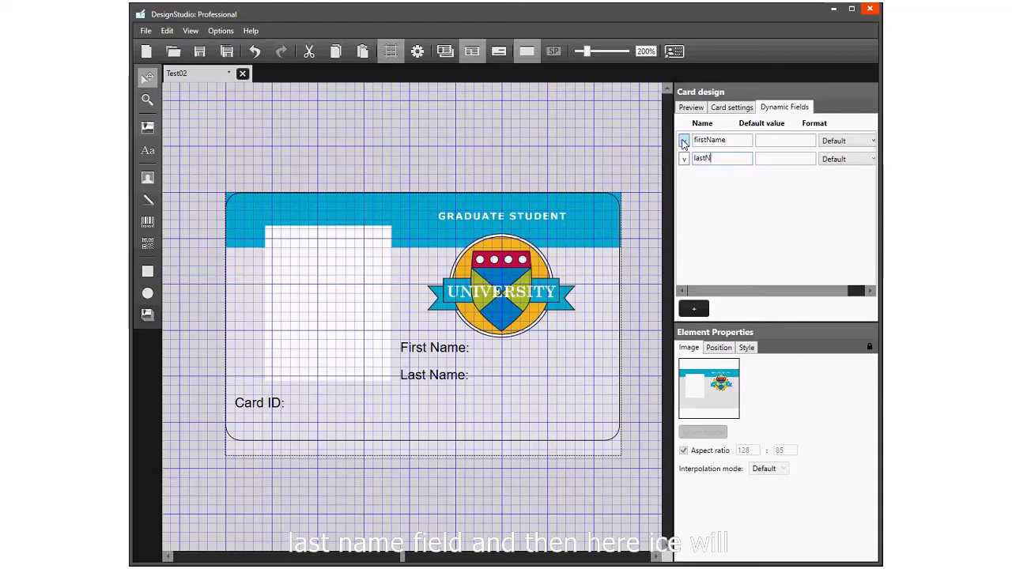
{"action": "type", "text": "ame"}
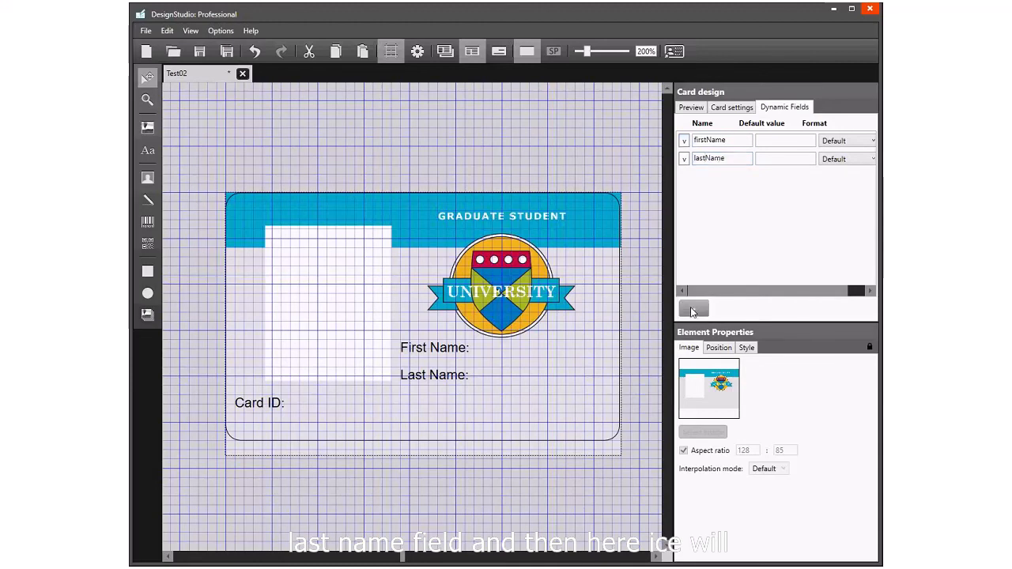
- Add a third dynamic field to the card design and name it cardID
{"action": "left_click", "coordinate": [696, 310]}
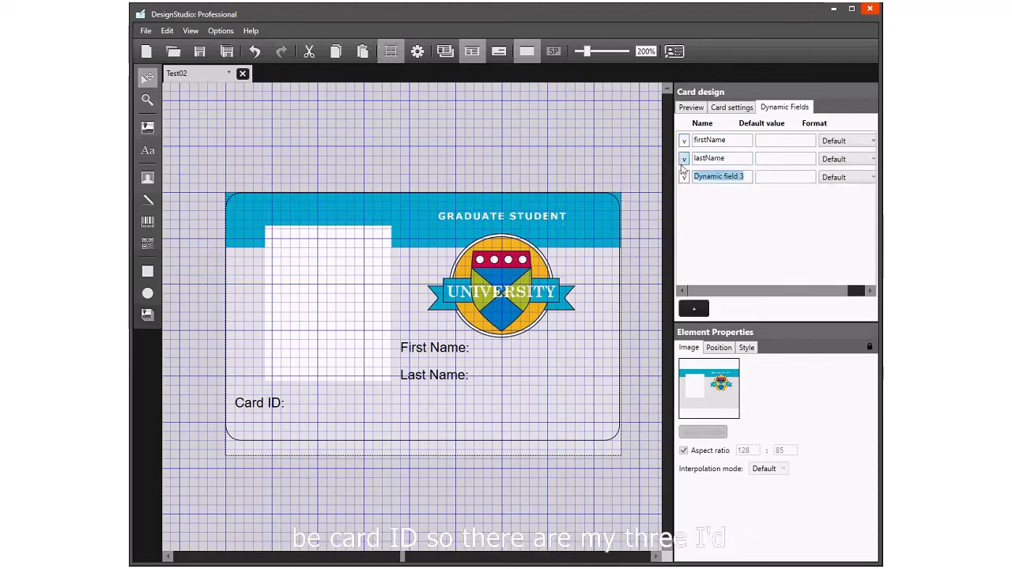
{"action": "type", "text": "cardID"}
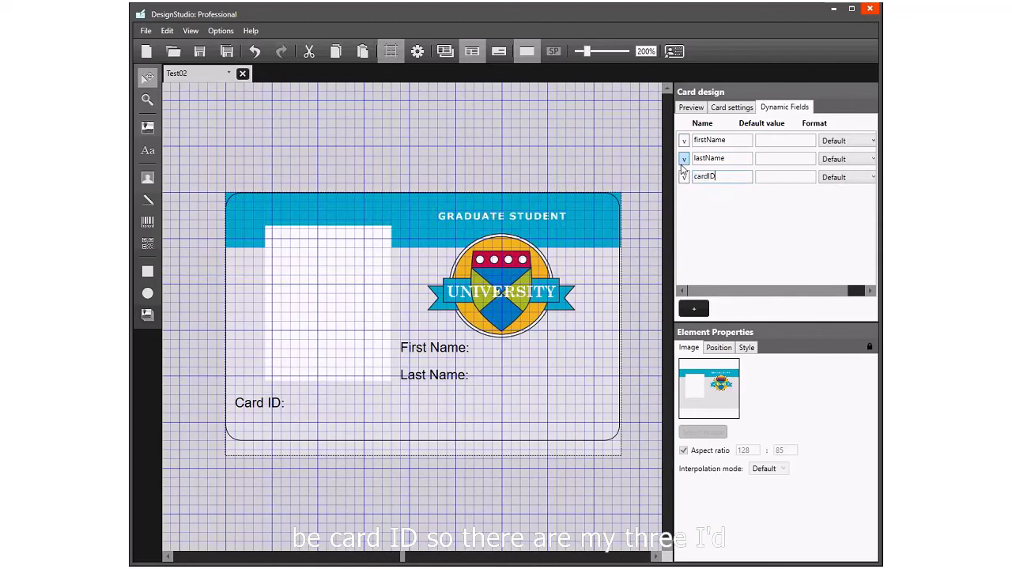
{"action": "left_click", "coordinate": [744, 220]}
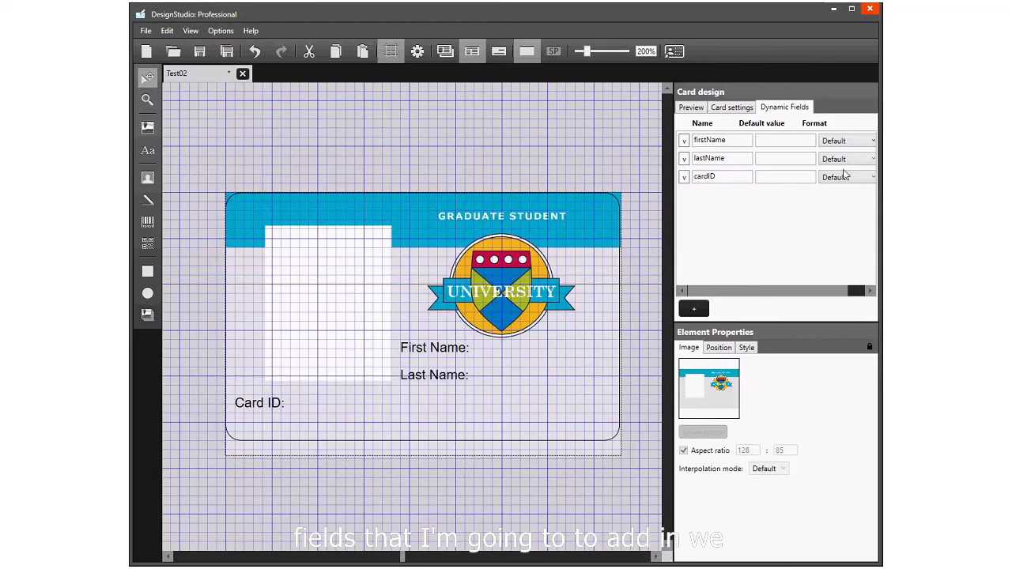
{"action": "left_click", "coordinate": [850, 143]}
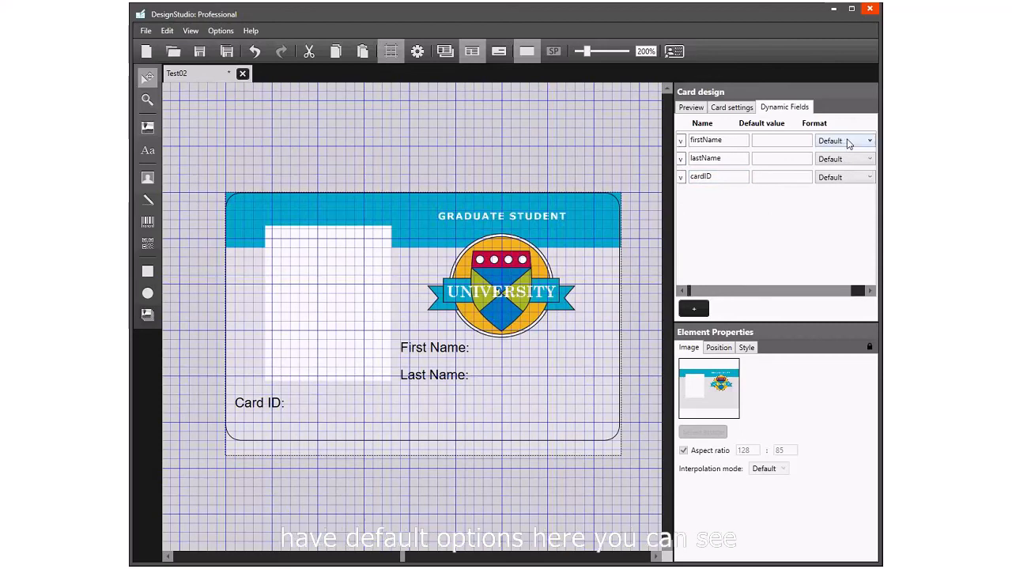
{"action": "left_click", "coordinate": [849, 141]}
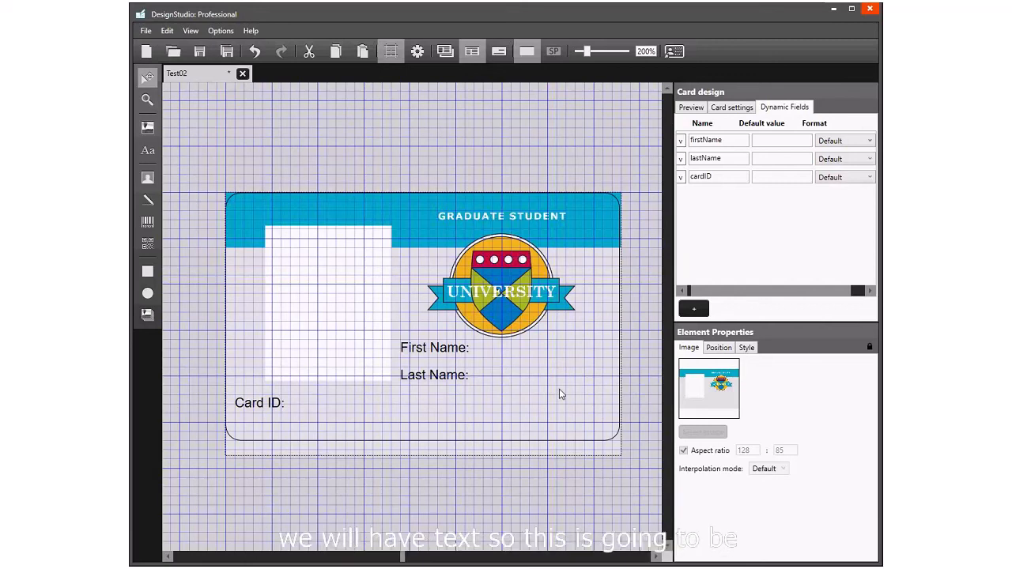
- Add a new text element to the card and align it beside the "First Name:" label
{"action": "left_click", "coordinate": [147, 150]}
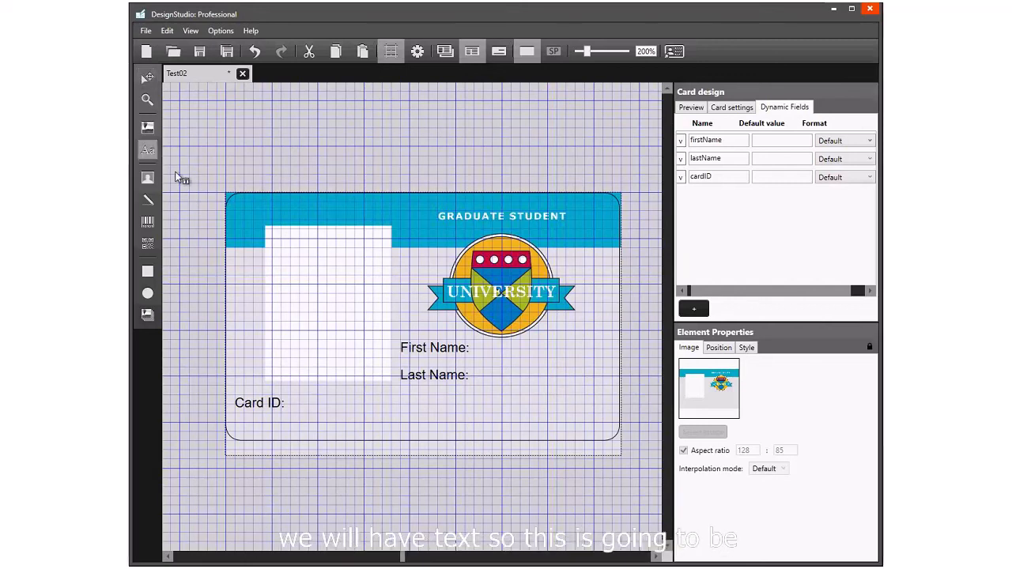
{"action": "left_click", "coordinate": [504, 352]}
{"action": "left_click_drag", "start_coordinate": [540, 361], "coordinate": [540, 346]}
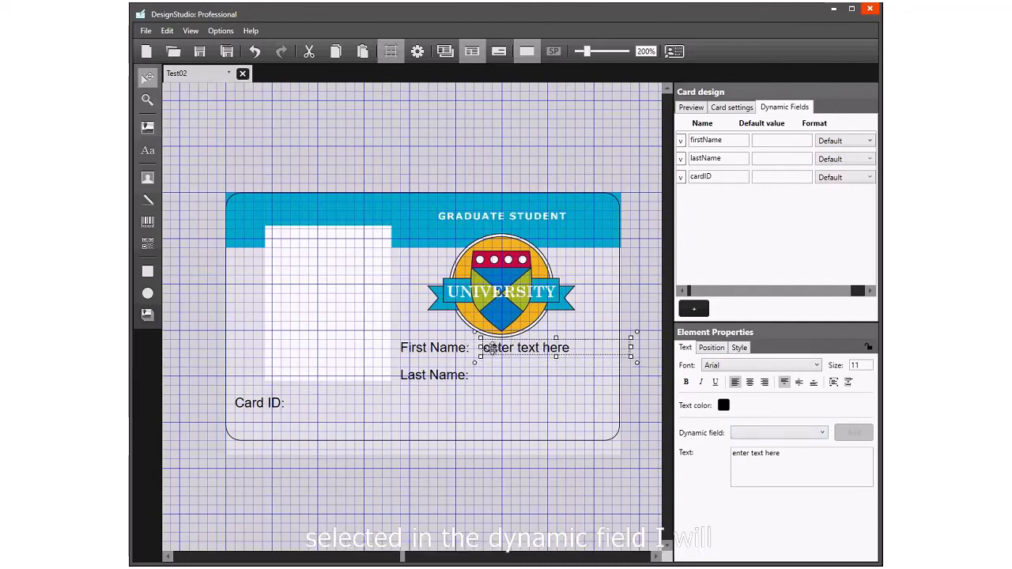
- Replace the placeholder text beside "First Name:" with the firstName dynamic field
{"action": "left_click", "coordinate": [773, 433]}
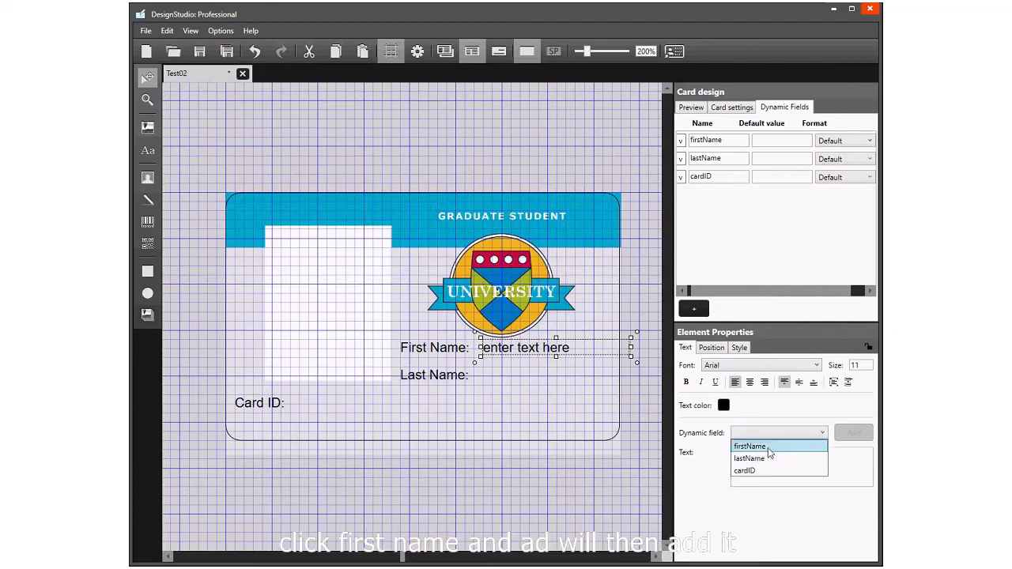
{"action": "left_click", "coordinate": [750, 447]}
{"action": "left_click", "coordinate": [853, 435]}
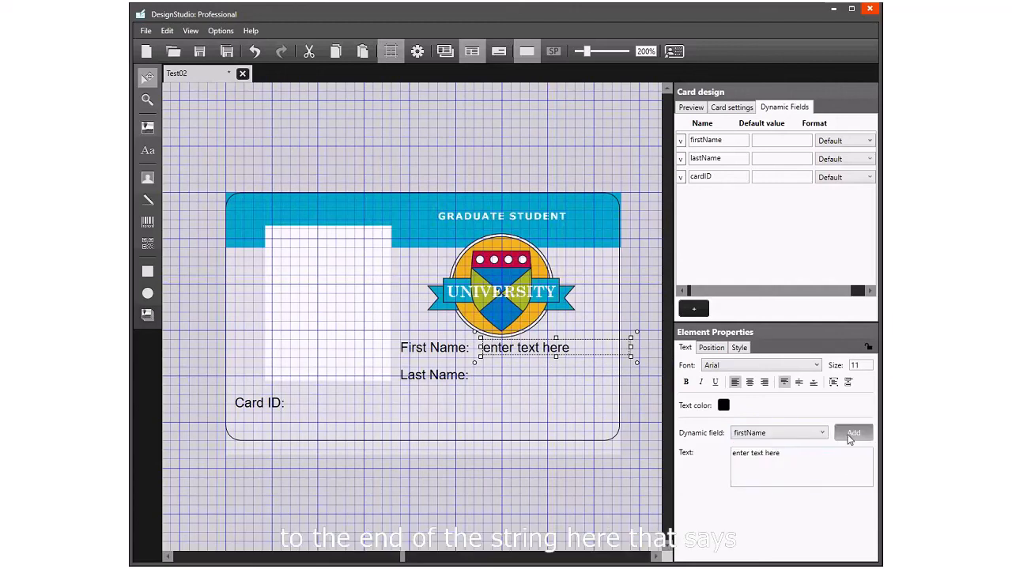
{"action": "left_click", "coordinate": [782, 460]}
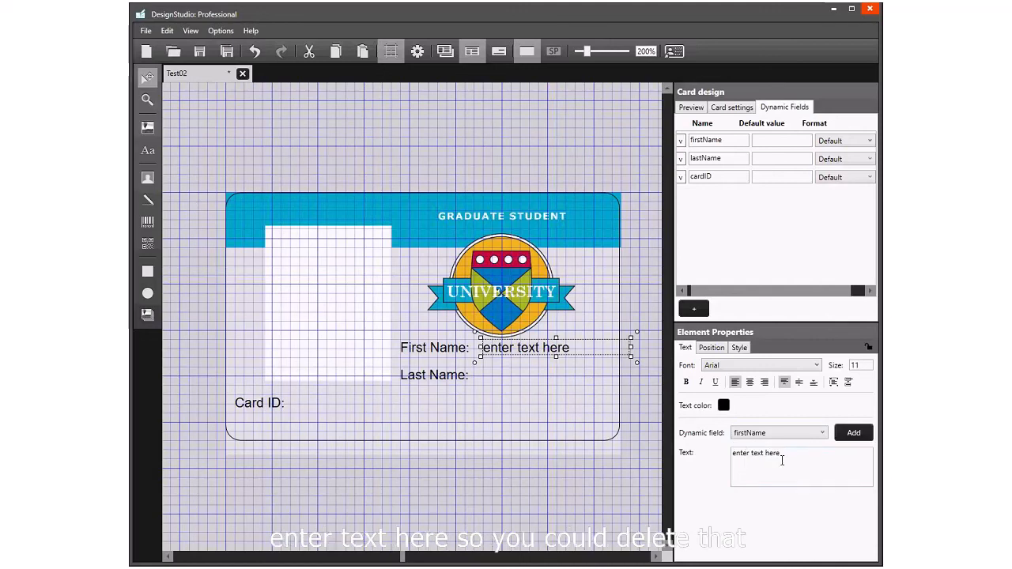
{"action": "left_click_drag", "start_coordinate": [783, 460], "coordinate": [692, 459]}
{"action": "key", "text": "BackSpace"}
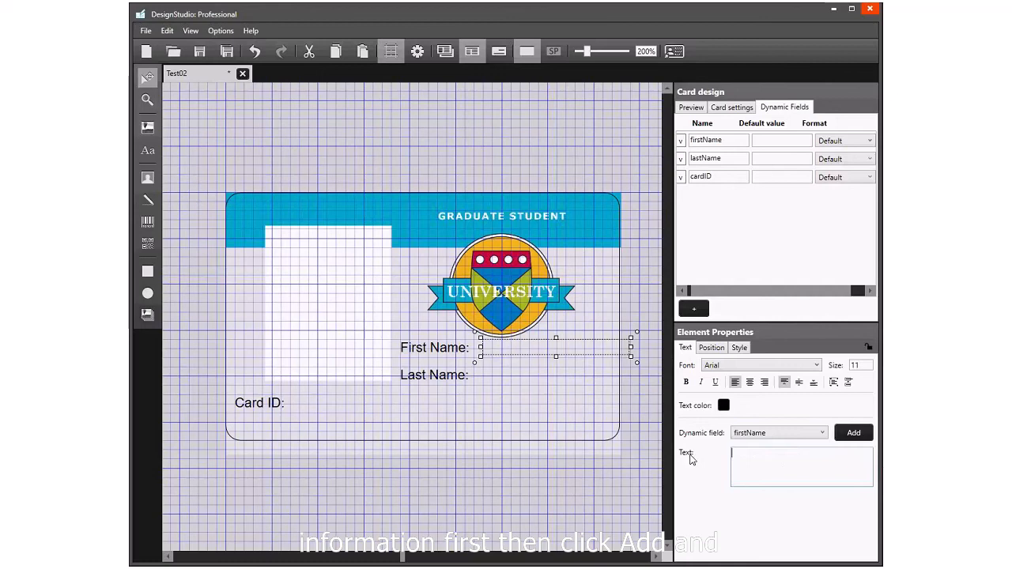
{"action": "left_click", "coordinate": [853, 434]}
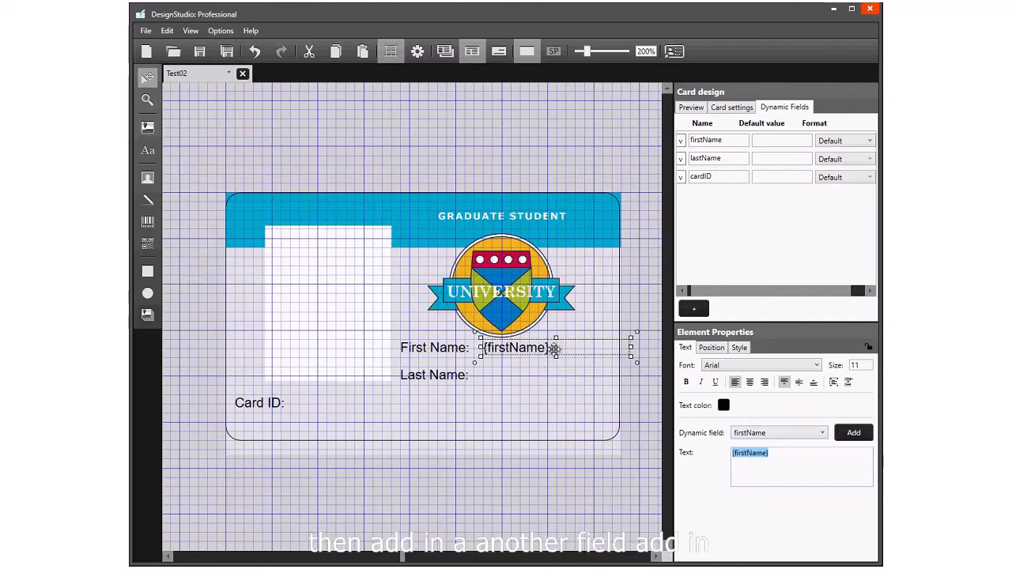
- Add another text element on the card, below and to the right of the "Last Name:" label
{"action": "left_click", "coordinate": [494, 370]}
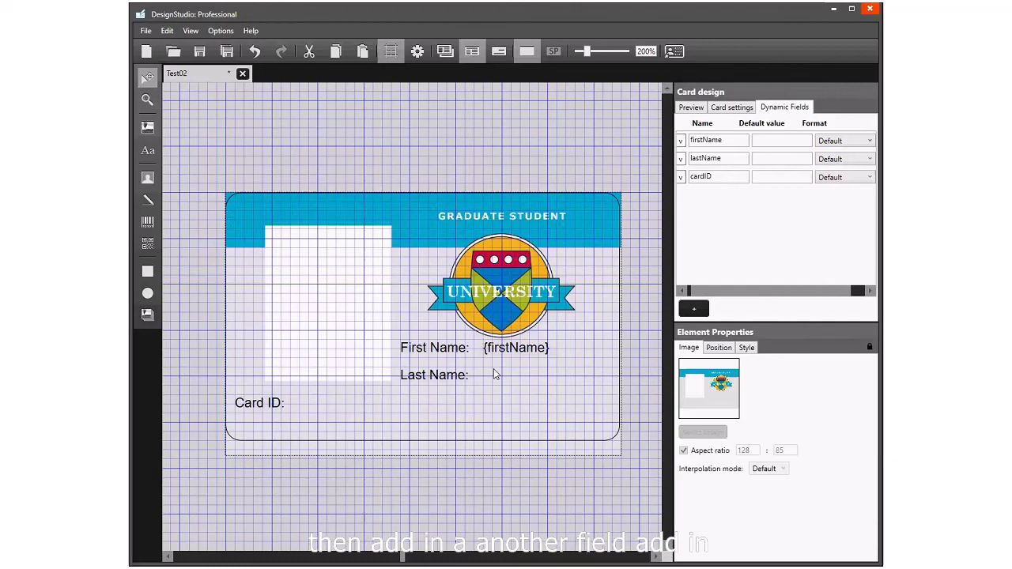
{"action": "left_click", "coordinate": [142, 149]}
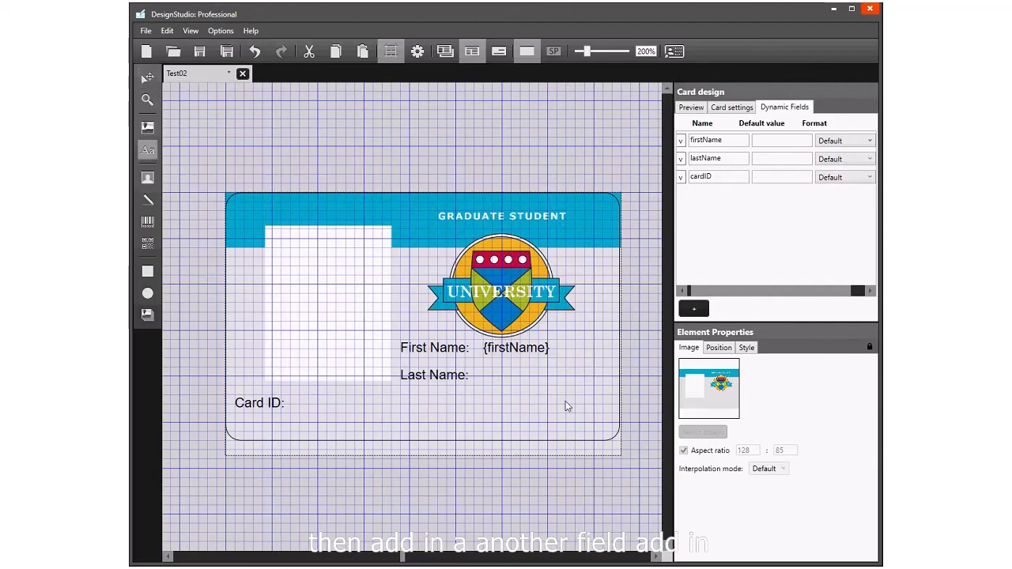
{"action": "left_click", "coordinate": [521, 397]}
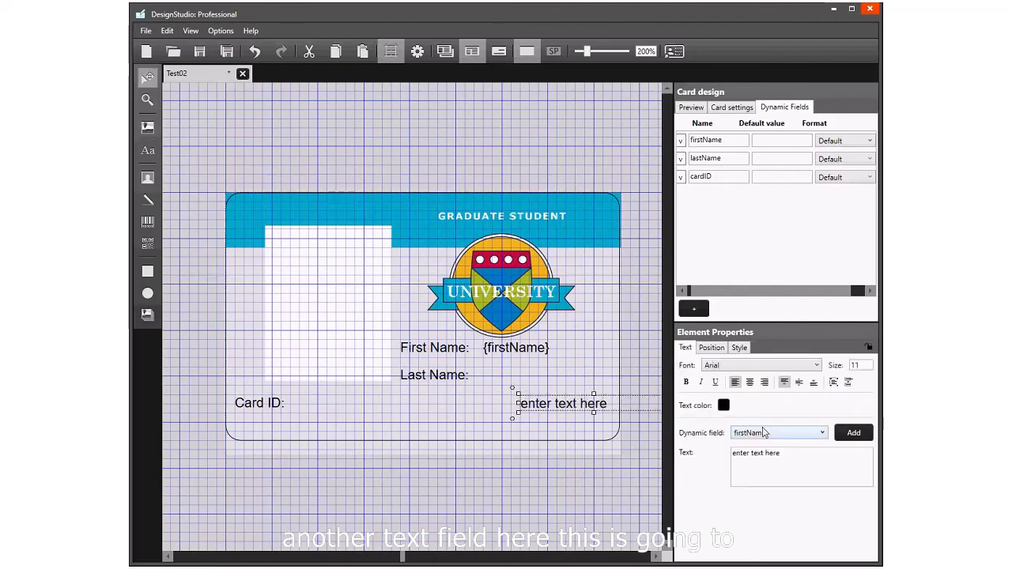
- Replace the new element's placeholder text with the lastName dynamic field and move it beside the "Last Name:" label
{"action": "left_click", "coordinate": [764, 433]}
{"action": "left_click", "coordinate": [779, 459]}
{"action": "left_click_drag", "start_coordinate": [781, 454], "coordinate": [732, 458]}
{"action": "left_click", "coordinate": [862, 435]}
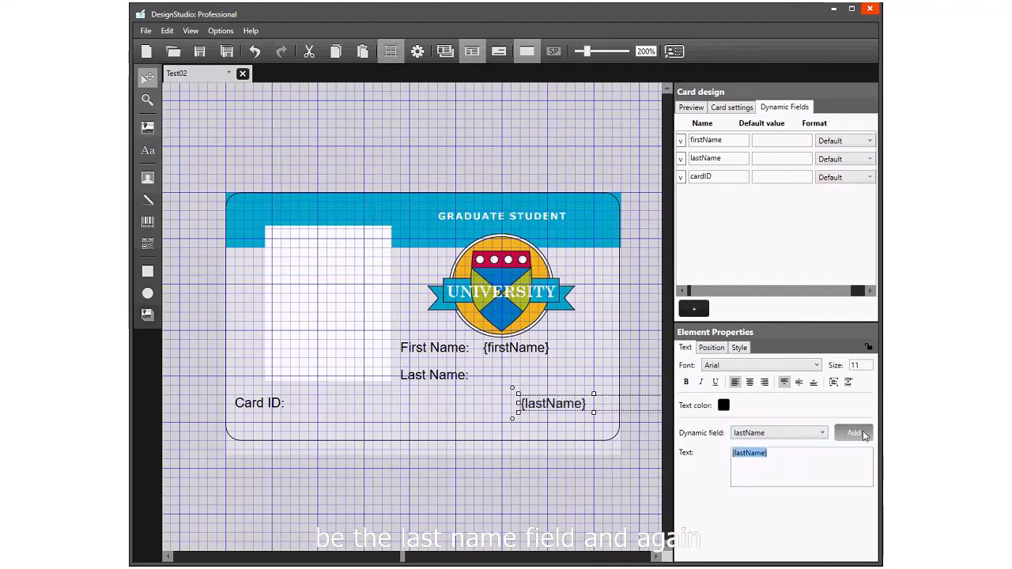
{"action": "left_click_drag", "start_coordinate": [544, 404], "coordinate": [506, 376]}
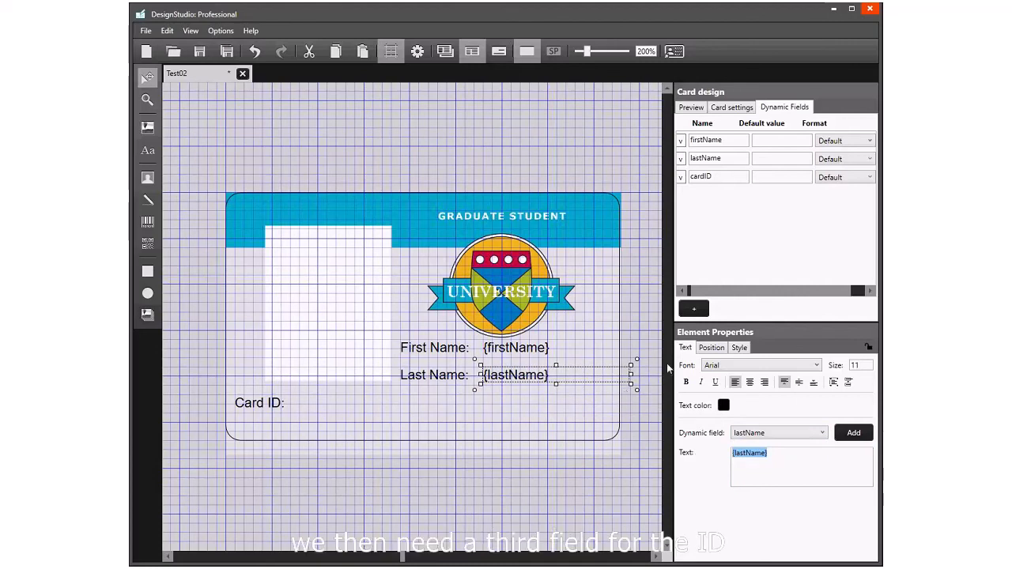
- Add a text element beside the "Card ID:" label and replace its placeholder text with the cardID dynamic field
{"action": "left_click", "coordinate": [149, 151]}
{"action": "left_click", "coordinate": [310, 400]}
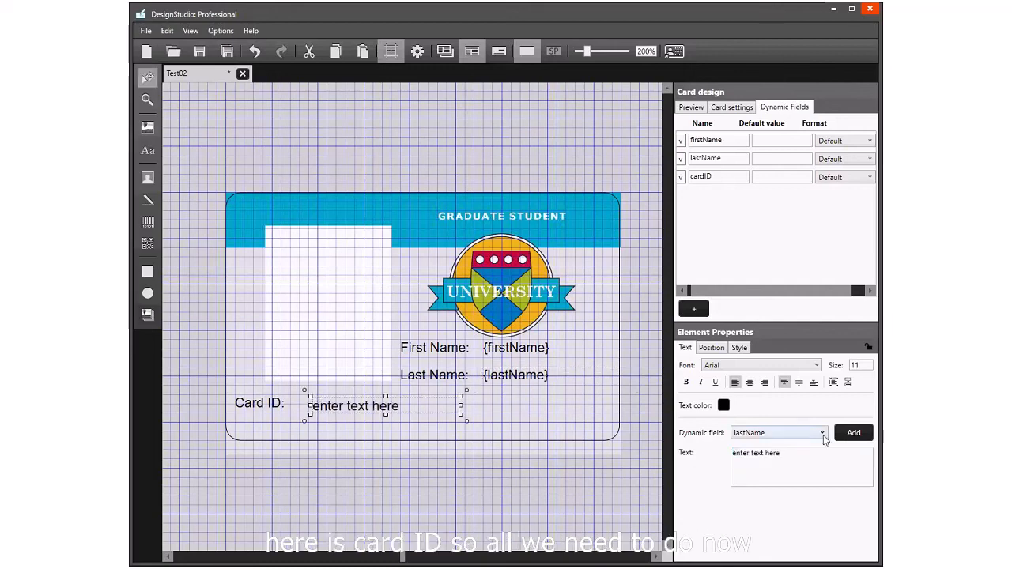
{"action": "left_click", "coordinate": [824, 438]}
{"action": "left_click", "coordinate": [792, 470]}
{"action": "left_click_drag", "start_coordinate": [784, 454], "coordinate": [696, 458]}
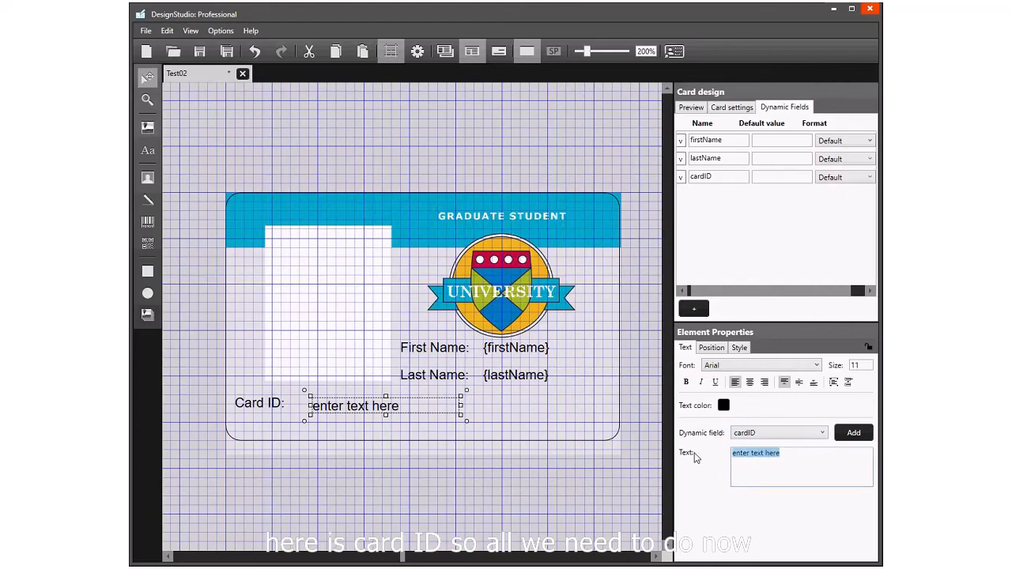
{"action": "key", "text": "BackSpace"}
{"action": "left_click", "coordinate": [854, 432]}
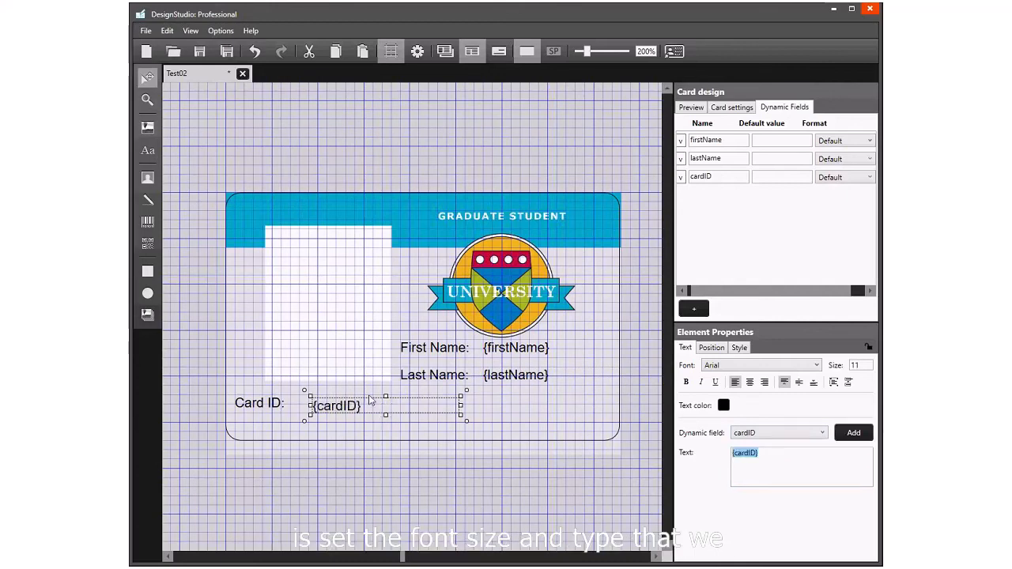
- Move the {cardID} text close to the "Card ID:" label and level with it
{"action": "left_click_drag", "start_coordinate": [384, 407], "coordinate": [370, 404]}
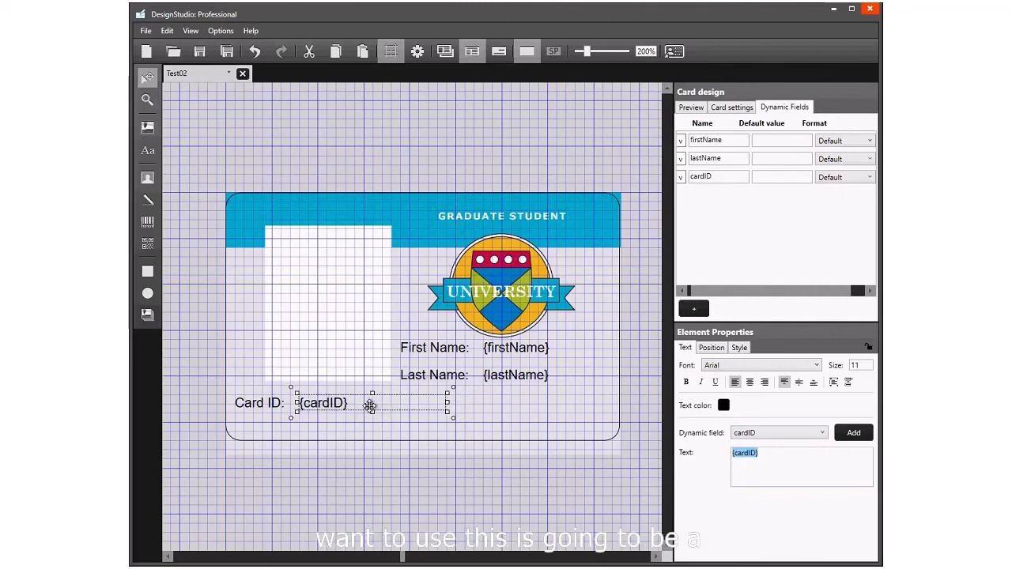
{"action": "left_click_drag", "start_coordinate": [371, 406], "coordinate": [363, 419]}
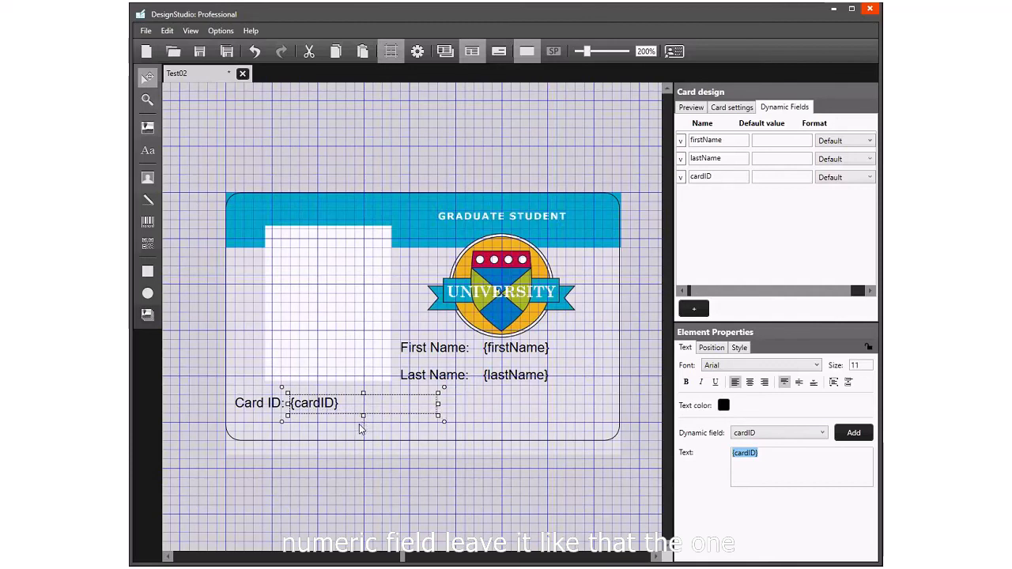
- Set the {lastName} text's font to Arial Black and narrow its box to fit inside the card's right edge
{"action": "left_click", "coordinate": [520, 377]}
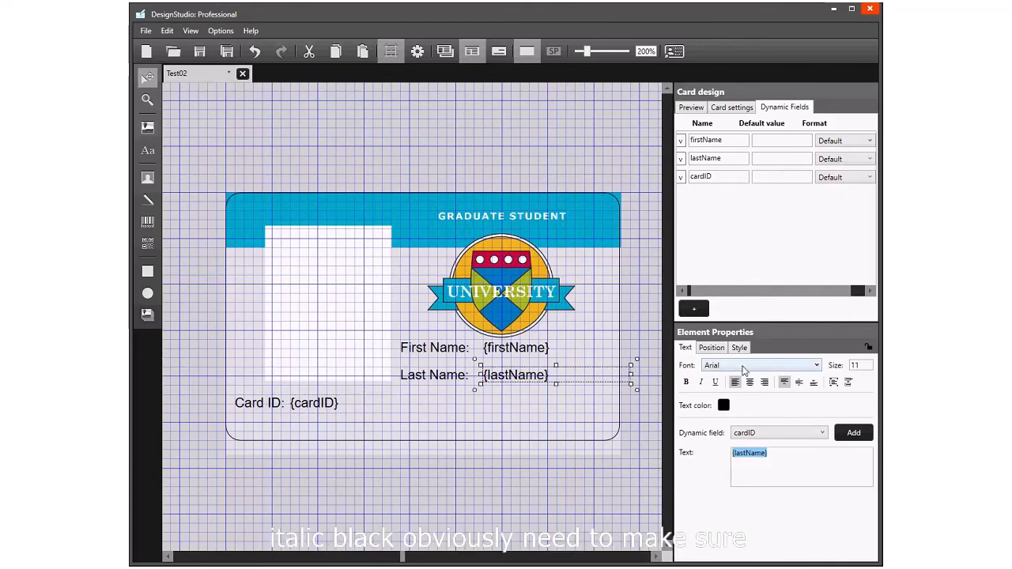
{"action": "left_click", "coordinate": [743, 368]}
{"action": "left_click", "coordinate": [741, 392]}
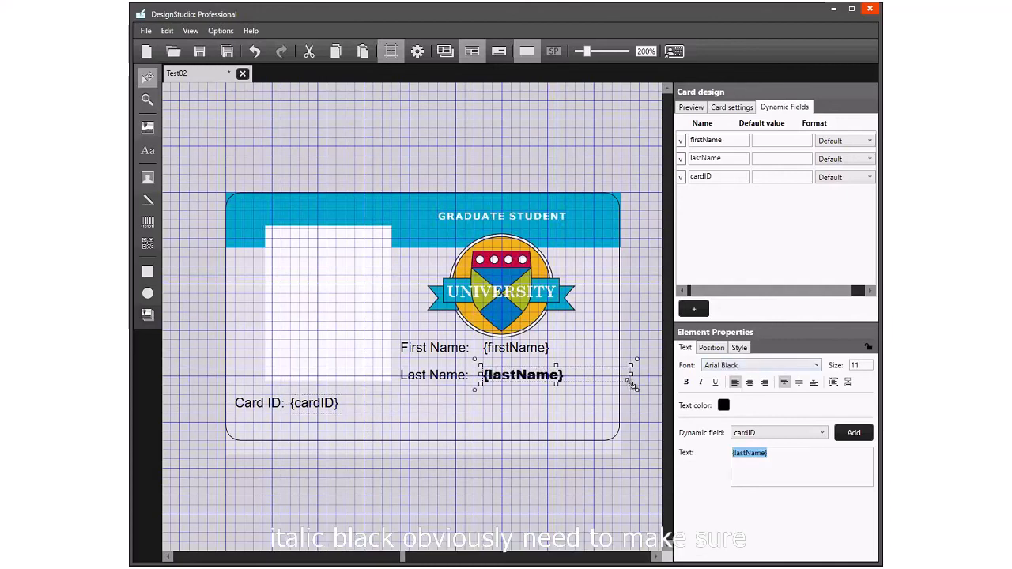
{"action": "left_click_drag", "start_coordinate": [630, 382], "coordinate": [611, 388]}
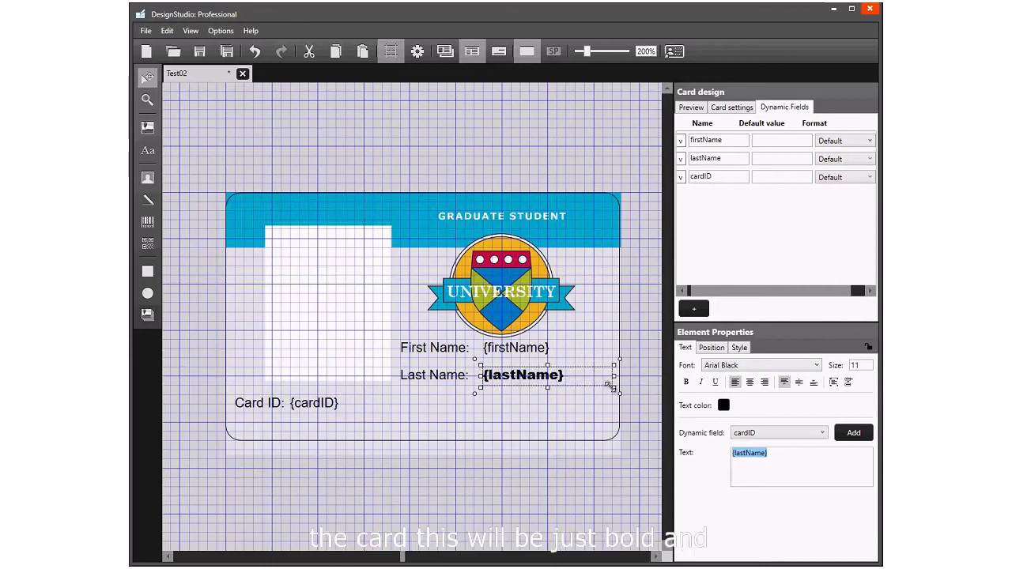
- Make the {firstName} text bold and narrow its box to end inside the card's right edge
{"action": "left_click", "coordinate": [528, 348]}
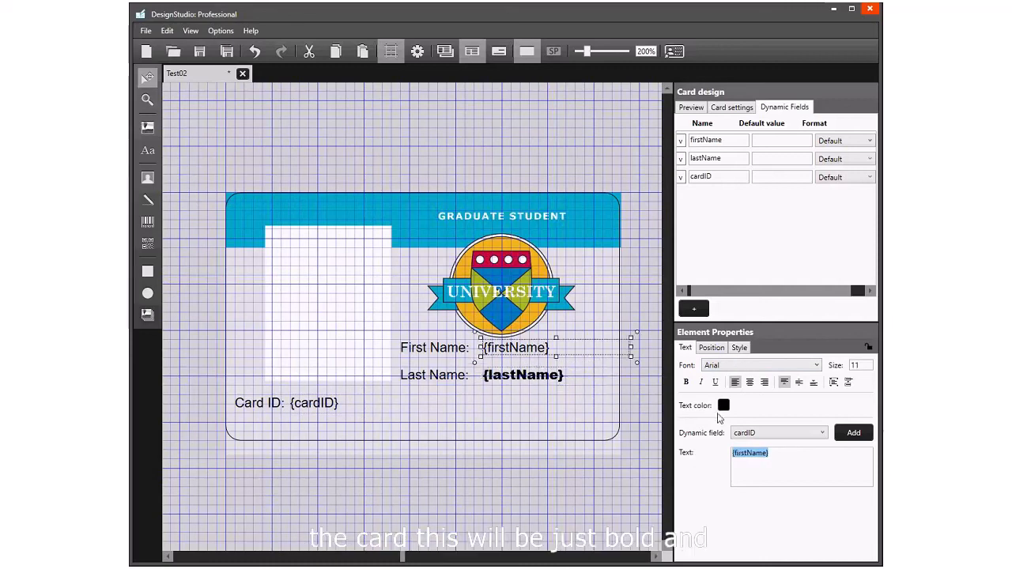
{"action": "left_click", "coordinate": [686, 382]}
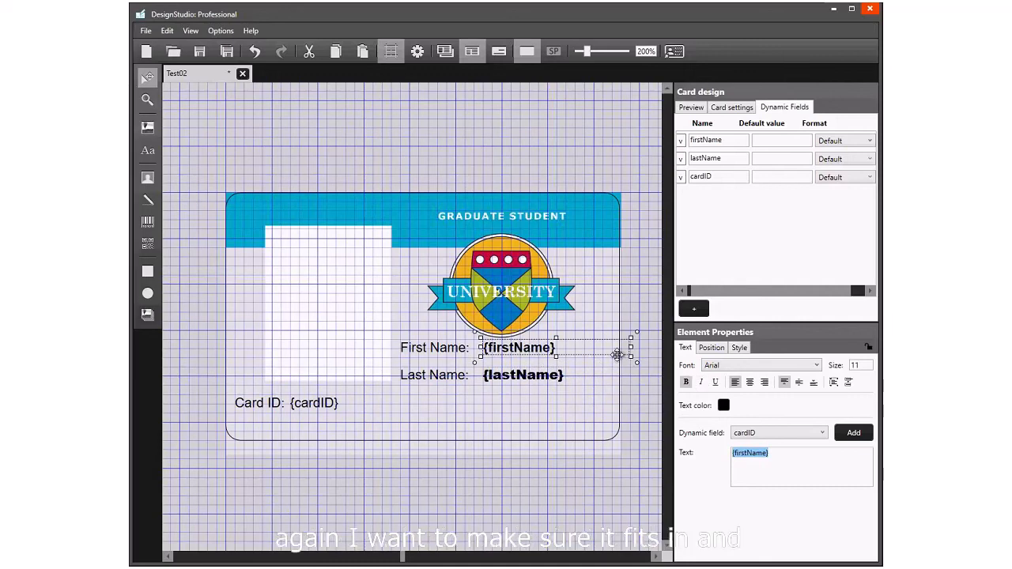
{"action": "left_click_drag", "start_coordinate": [632, 346], "coordinate": [615, 346]}
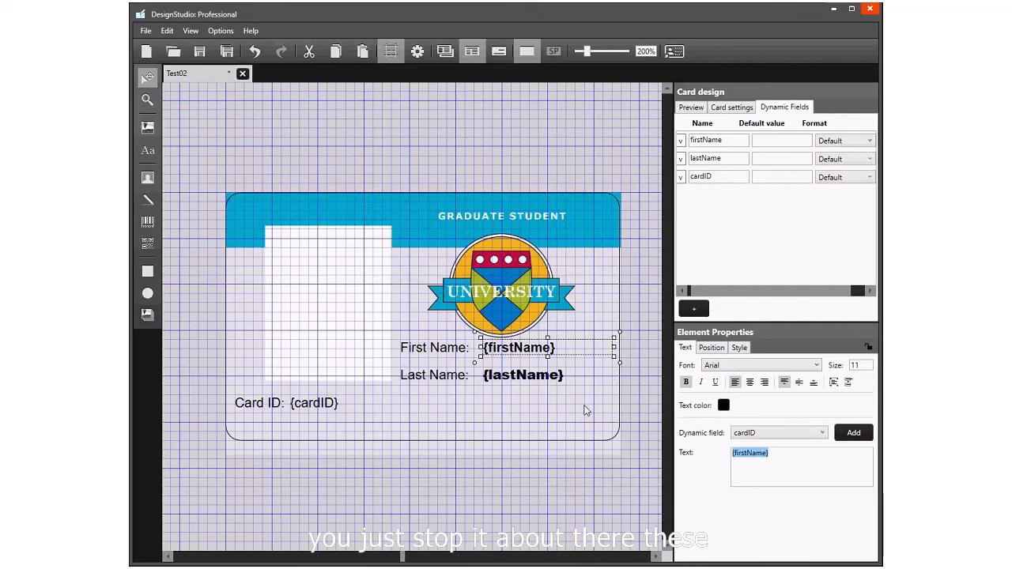
{"action": "left_click", "coordinate": [582, 412]}
- Move the {lastName} and {firstName} texts slightly left, closer to their labels
{"action": "left_click", "coordinate": [548, 377]}
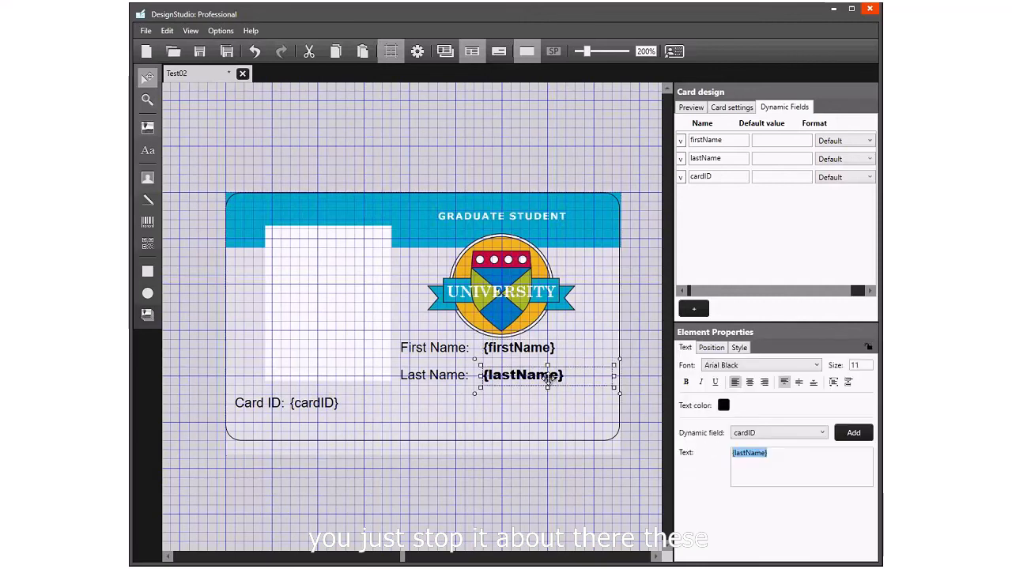
{"action": "left_click_drag", "start_coordinate": [549, 377], "coordinate": [537, 348]}
{"action": "left_click", "coordinate": [548, 348]}
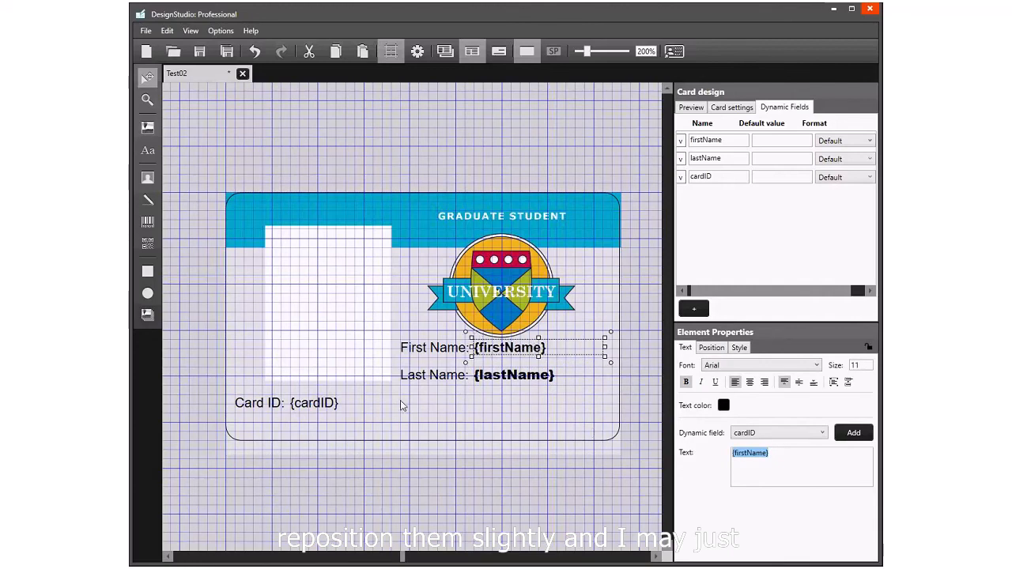
- Move the "Last Name:" label slightly down on the card
{"action": "left_click", "coordinate": [427, 376]}
{"action": "left_click_drag", "start_coordinate": [430, 376], "coordinate": [431, 386]}
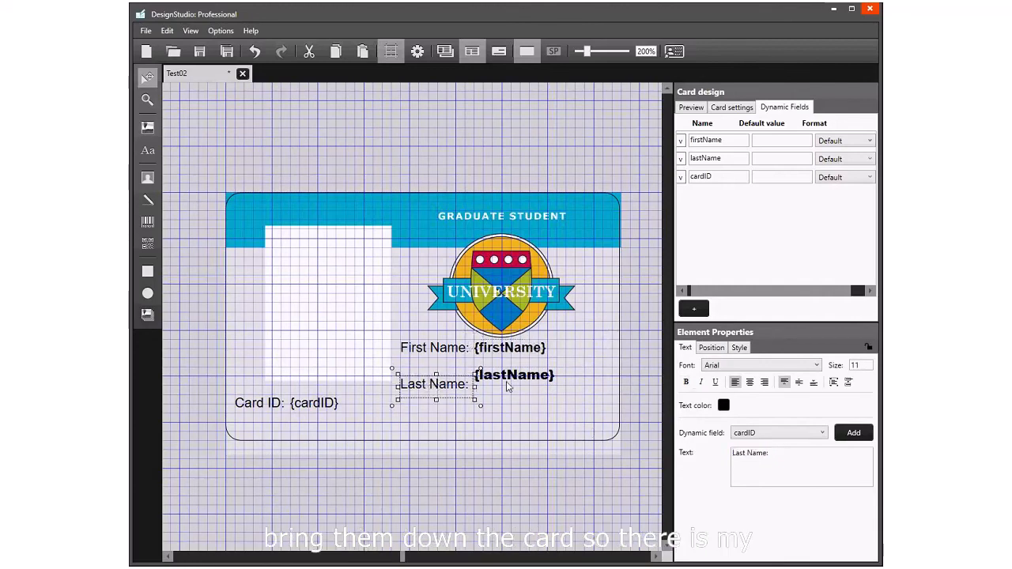
- Move the {lastName} text slightly down so it lines up with the "Last Name:" label
{"action": "left_click", "coordinate": [516, 376]}
{"action": "left_click_drag", "start_coordinate": [516, 376], "coordinate": [515, 386]}
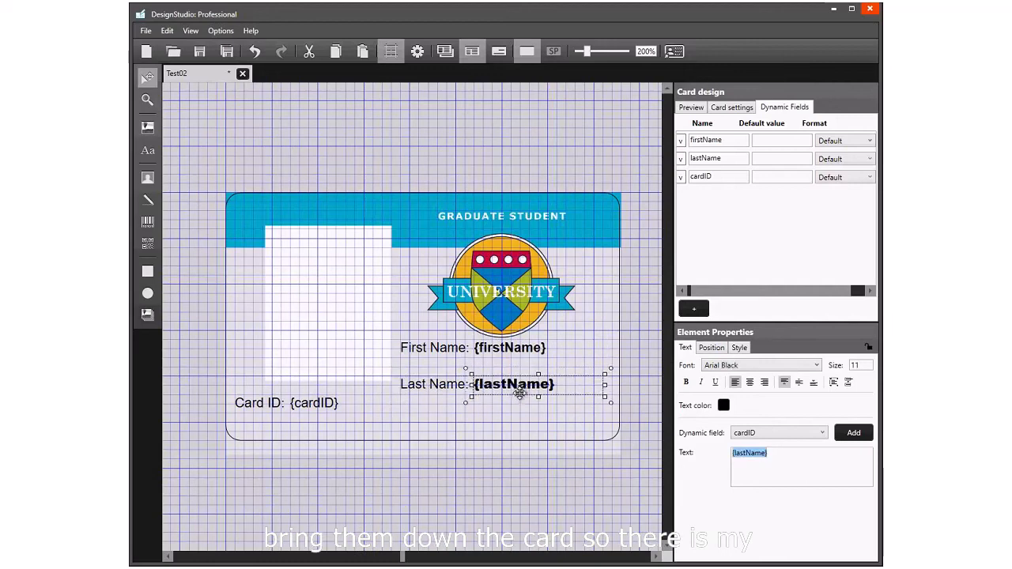
{"action": "left_click", "coordinate": [535, 432]}
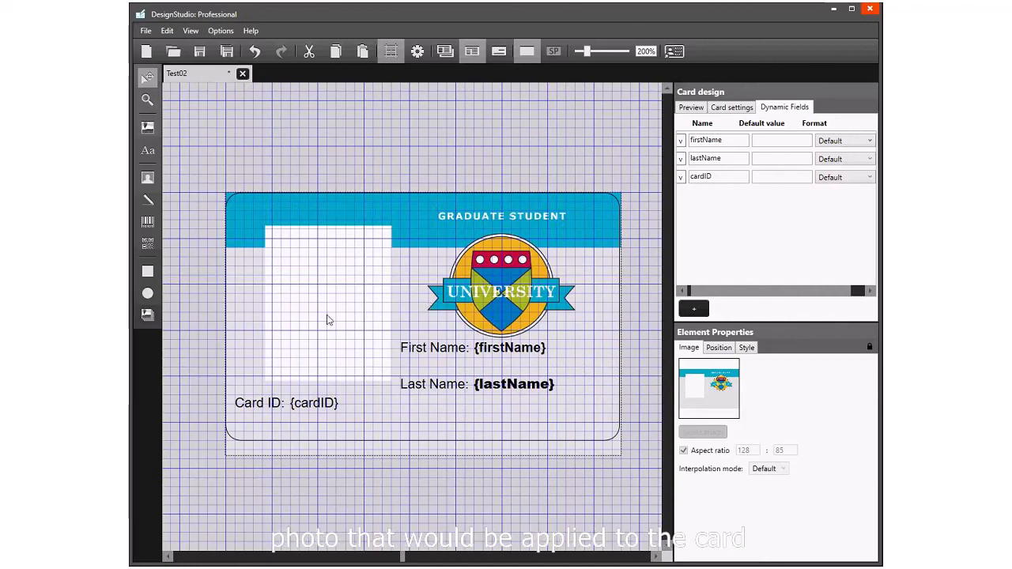
- Add a passport photo placeholder, fit it inside the card's white photo area, and save the design
{"action": "left_click", "coordinate": [153, 178]}
{"action": "left_click", "coordinate": [290, 256]}
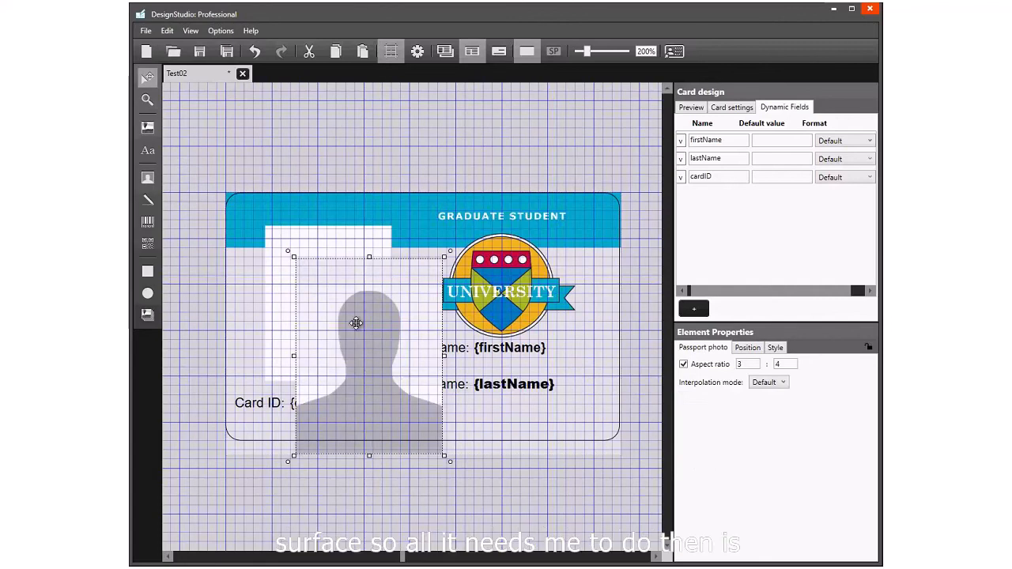
{"action": "left_click_drag", "start_coordinate": [356, 323], "coordinate": [327, 295]}
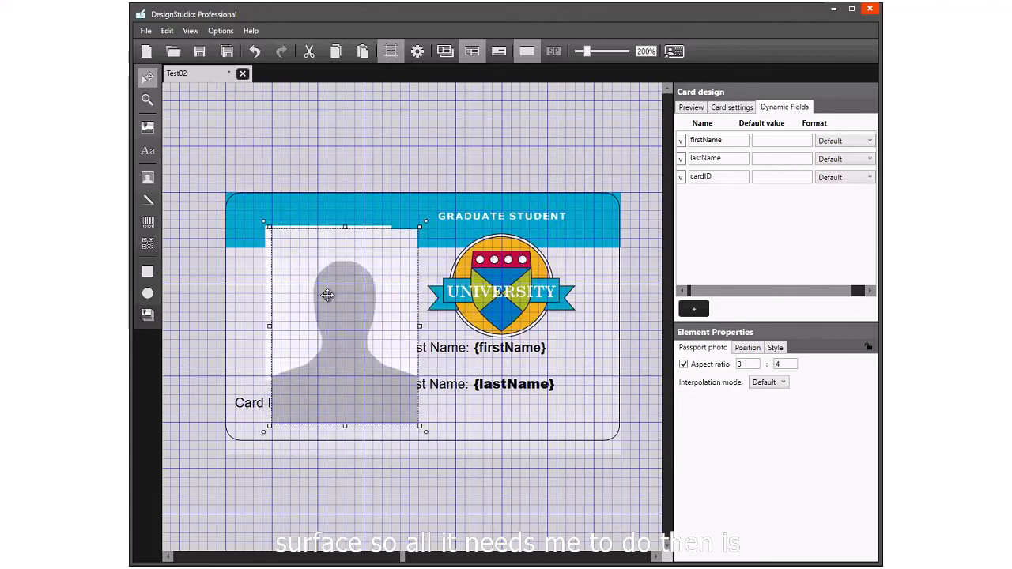
{"action": "left_click_drag", "start_coordinate": [420, 430], "coordinate": [389, 386]}
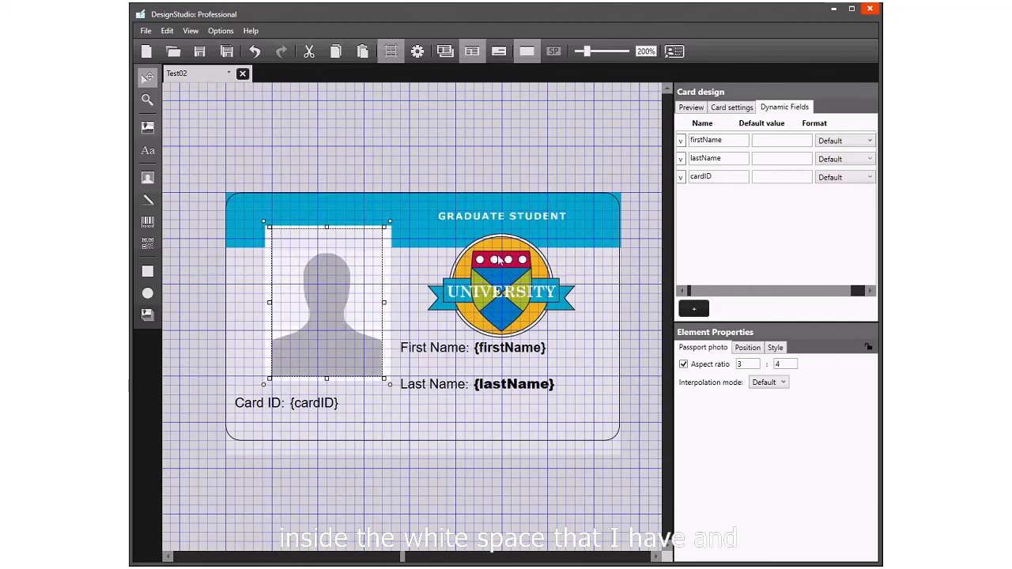
{"action": "left_click", "coordinate": [555, 470]}
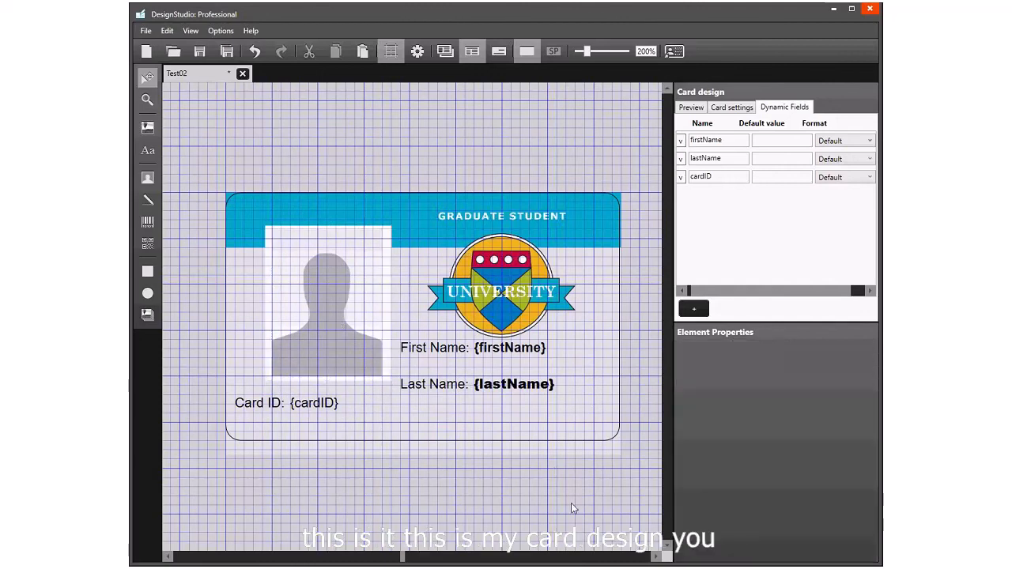
{"action": "left_click", "coordinate": [199, 53]}
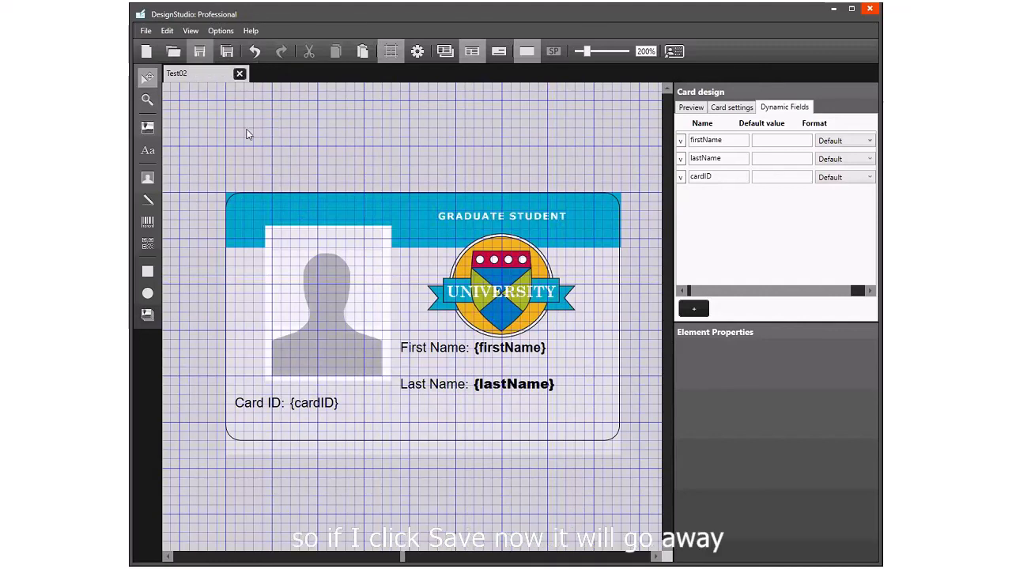
- Move the passport photo placeholder up past the card's upper edge and undo the move
{"action": "left_click", "coordinate": [327, 316]}
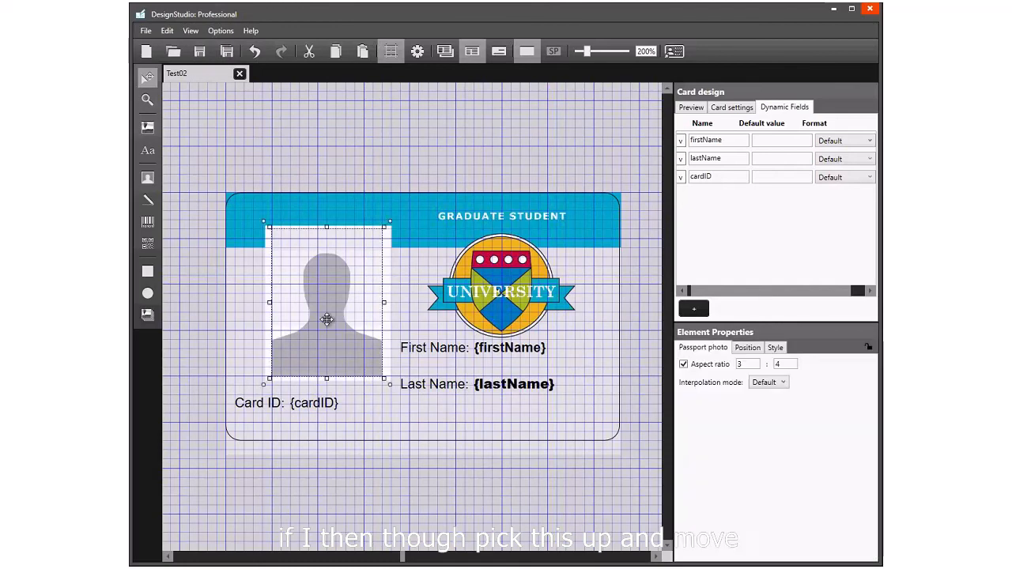
{"action": "left_click_drag", "start_coordinate": [327, 319], "coordinate": [335, 263]}
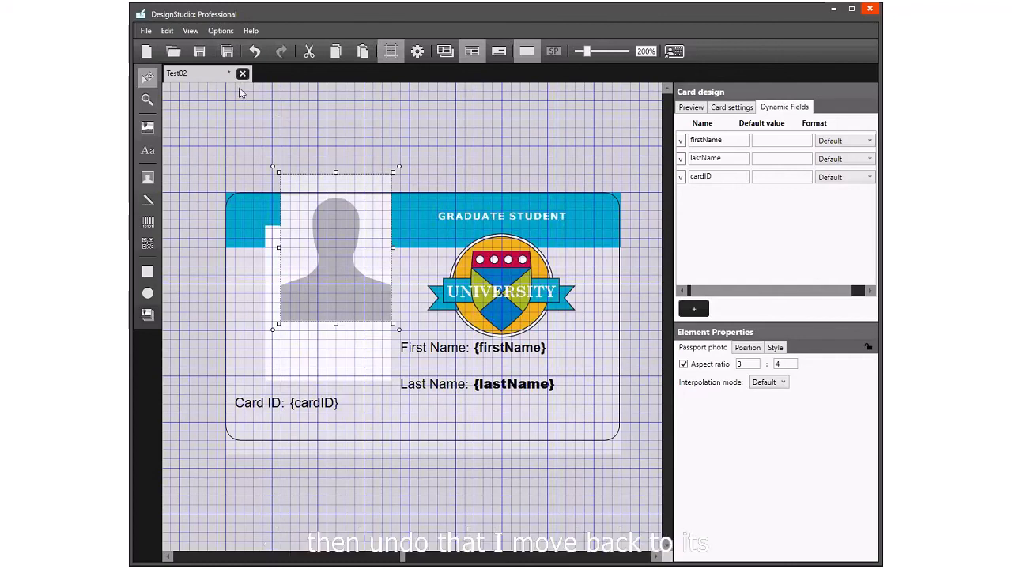
{"action": "left_click", "coordinate": [255, 52]}
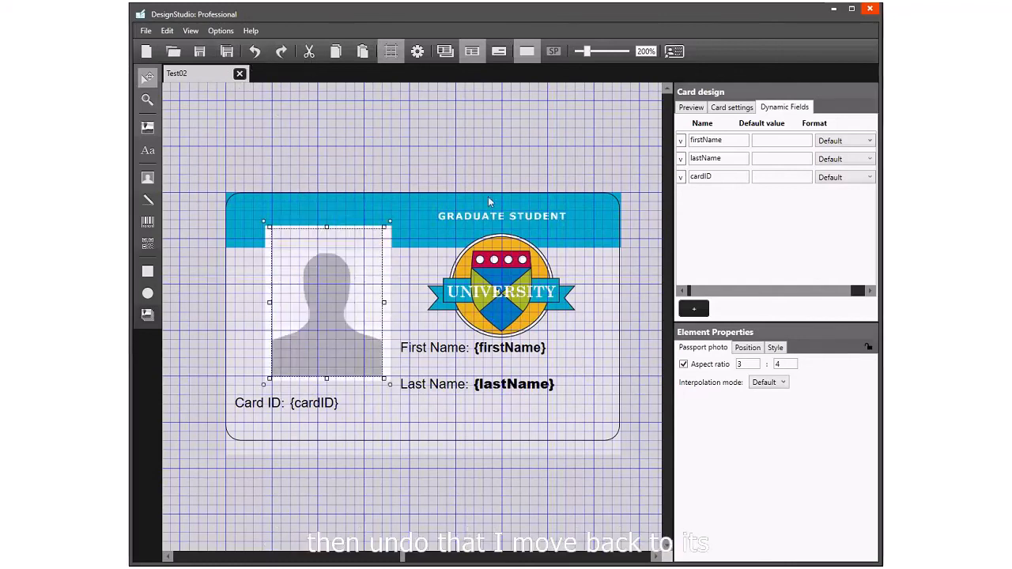
{"action": "left_click", "coordinate": [578, 153]}
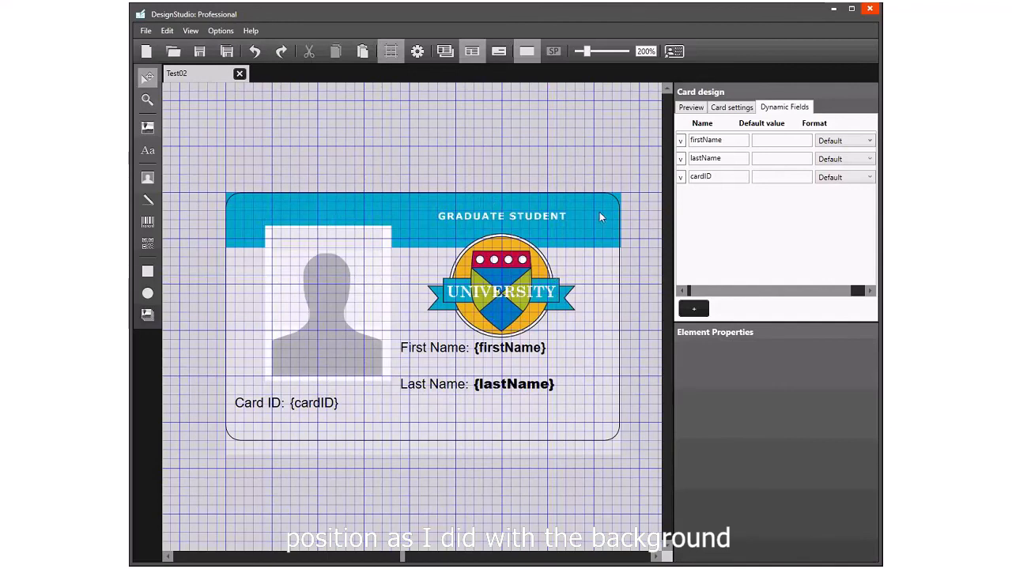
- Lock the fixed "First Name:", "Last Name:" and "Card ID:" labels onto the card
{"action": "left_click", "coordinate": [417, 343]}
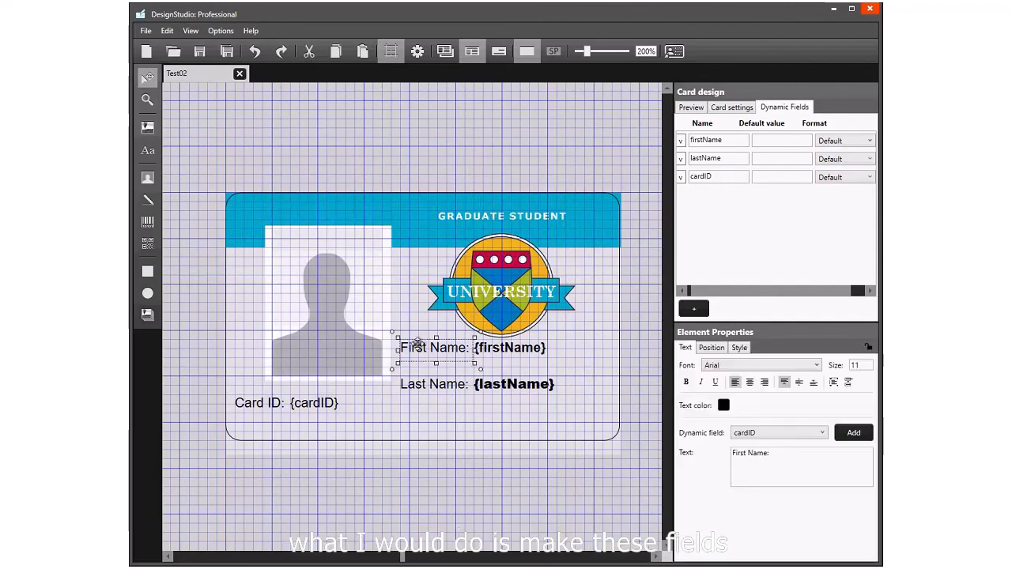
{"action": "left_click", "coordinate": [431, 382]}
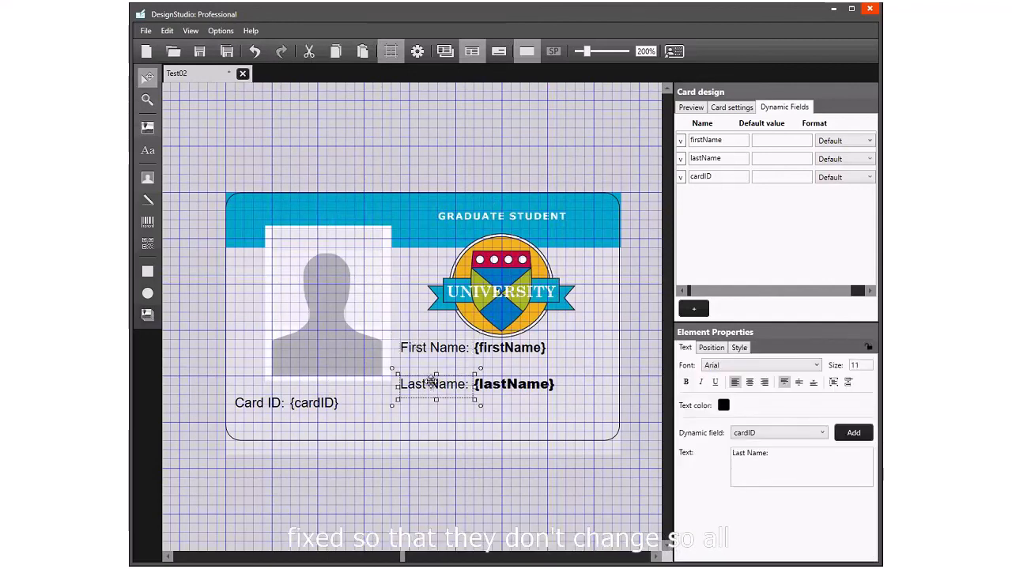
{"action": "left_click", "coordinate": [869, 350]}
{"action": "left_click", "coordinate": [250, 405]}
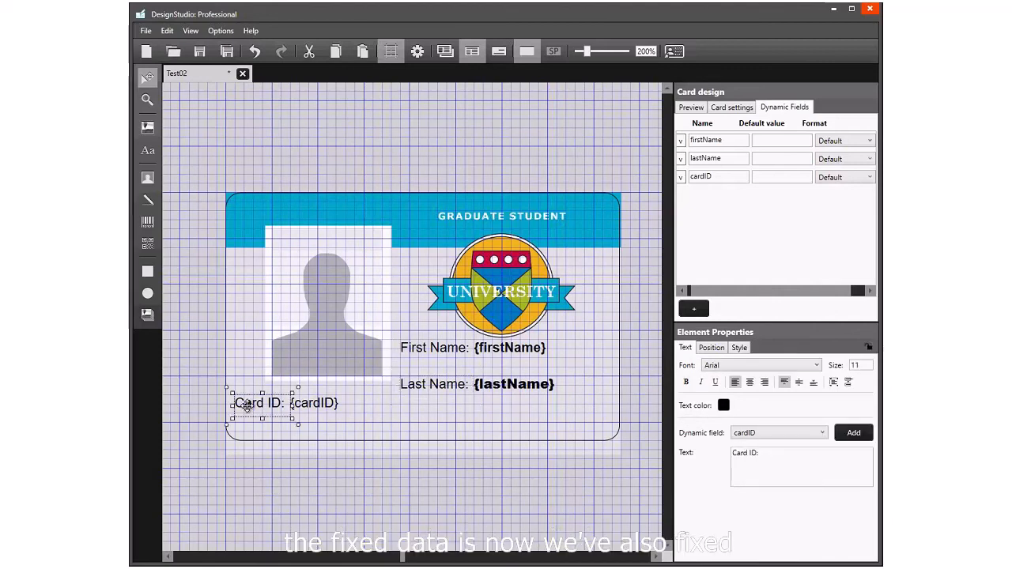
{"action": "left_click", "coordinate": [870, 349]}
{"action": "left_click", "coordinate": [498, 441]}
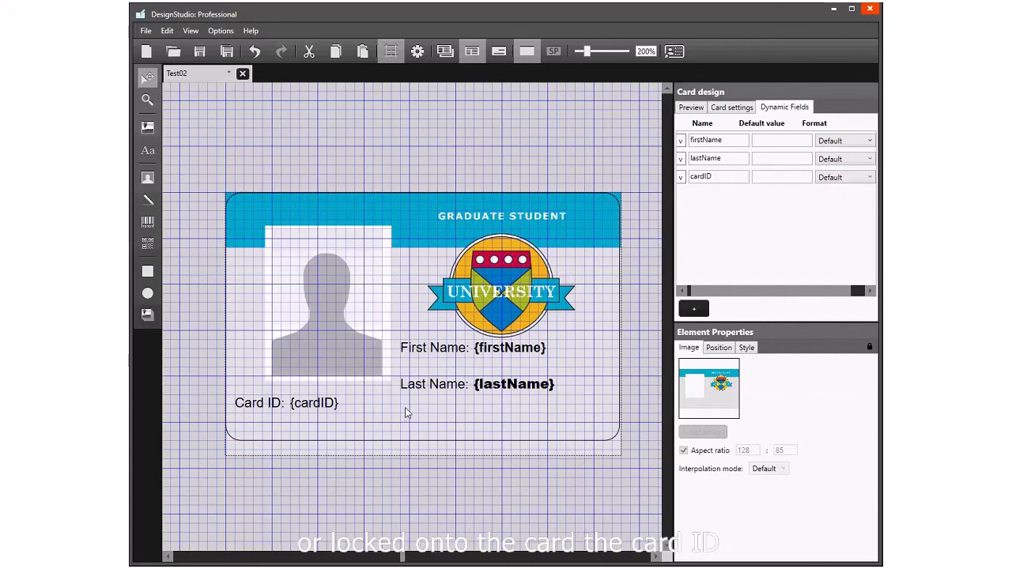
- Lock the dynamic {cardID}, {lastName} and {firstName} texts in place on the card
{"action": "left_click", "coordinate": [304, 402]}
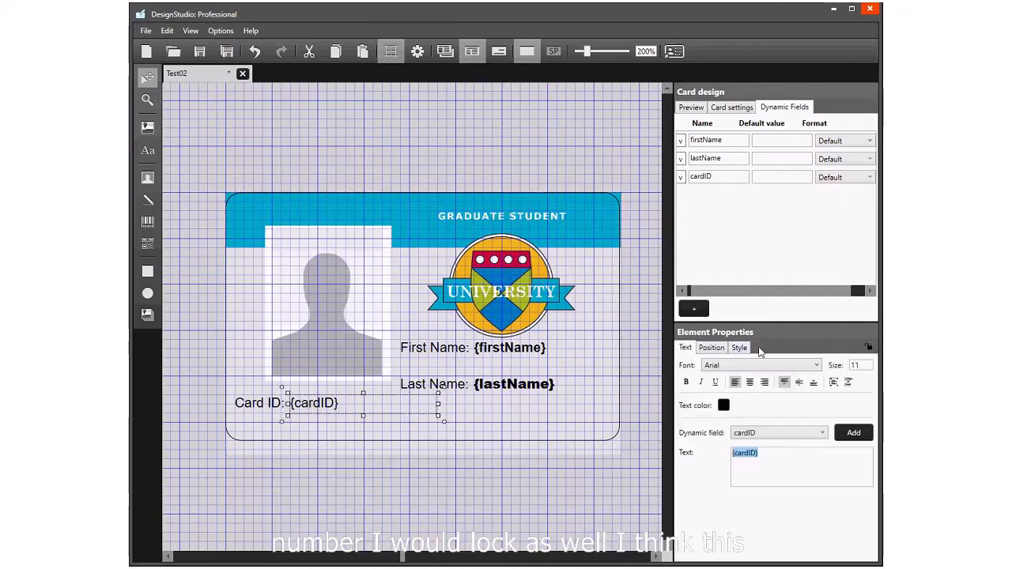
{"action": "left_click", "coordinate": [869, 347]}
{"action": "left_click", "coordinate": [537, 394]}
{"action": "left_click", "coordinate": [870, 347]}
{"action": "left_click", "coordinate": [522, 347]}
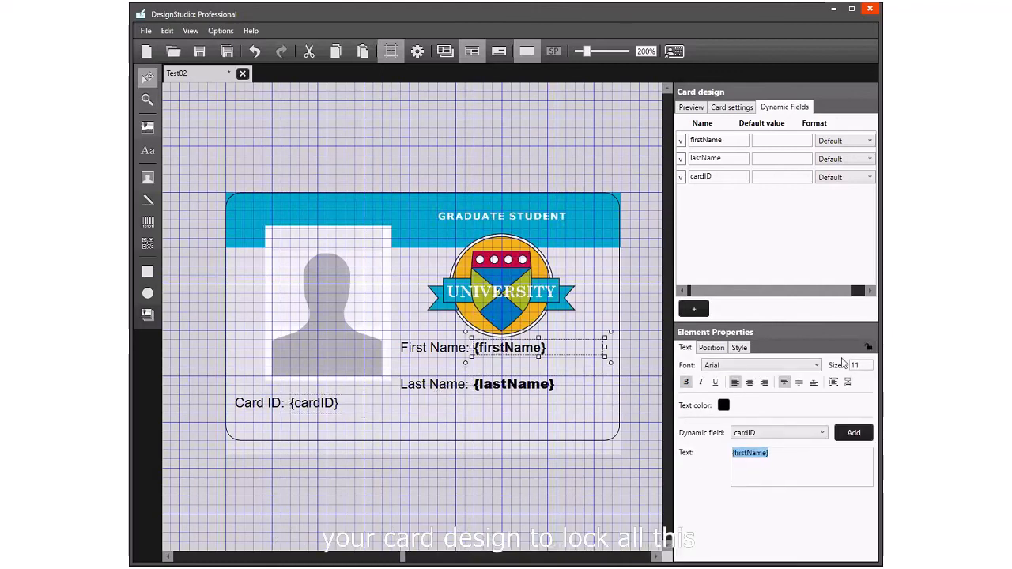
{"action": "left_click", "coordinate": [869, 347]}
{"action": "left_click", "coordinate": [525, 473]}
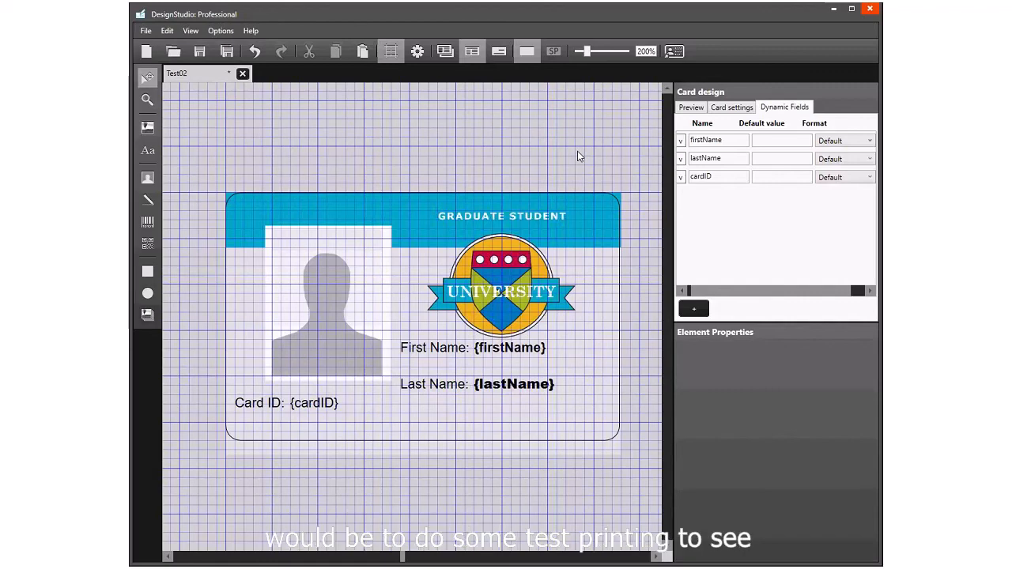
- Show the preview of the card design
{"action": "left_click", "coordinate": [690, 110]}
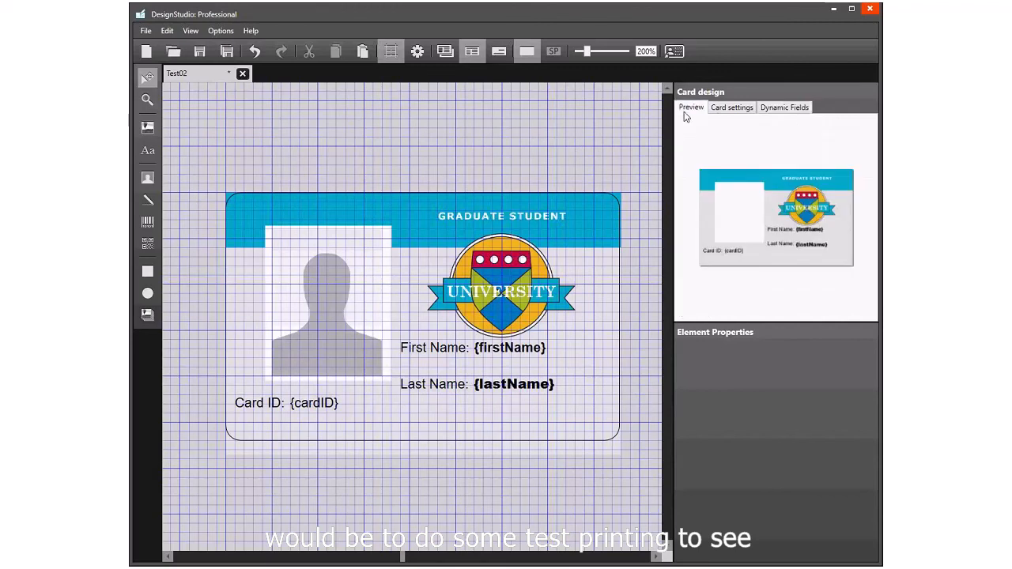